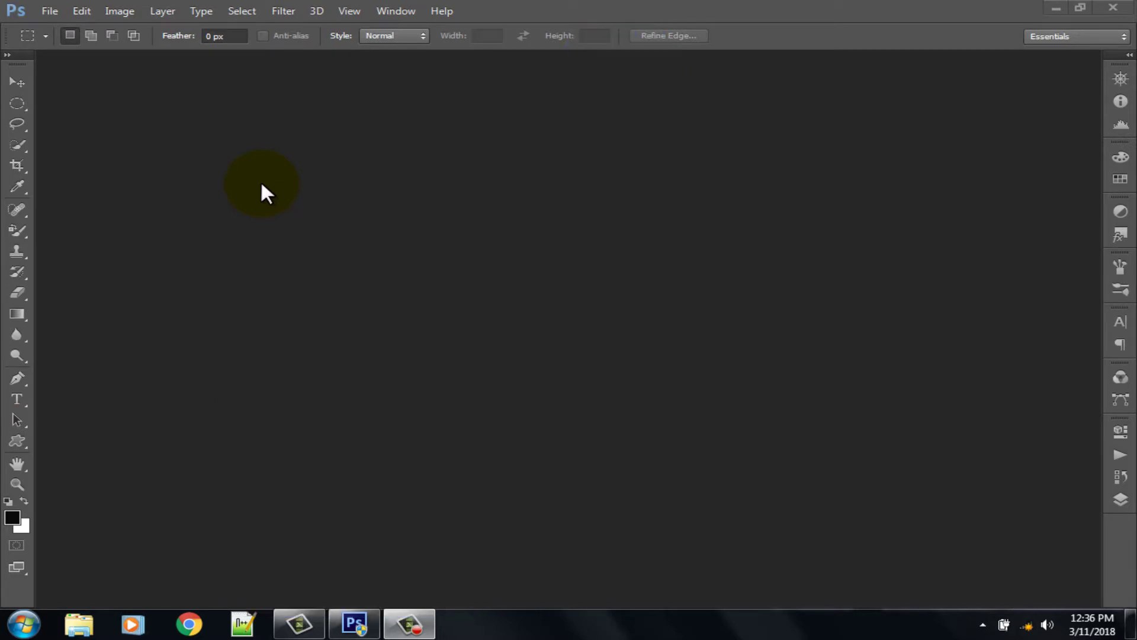
Step: Open pexels-photo-428331.jpeg from the My Pictures folder
left_click(45, 9)
left_click(67, 42)
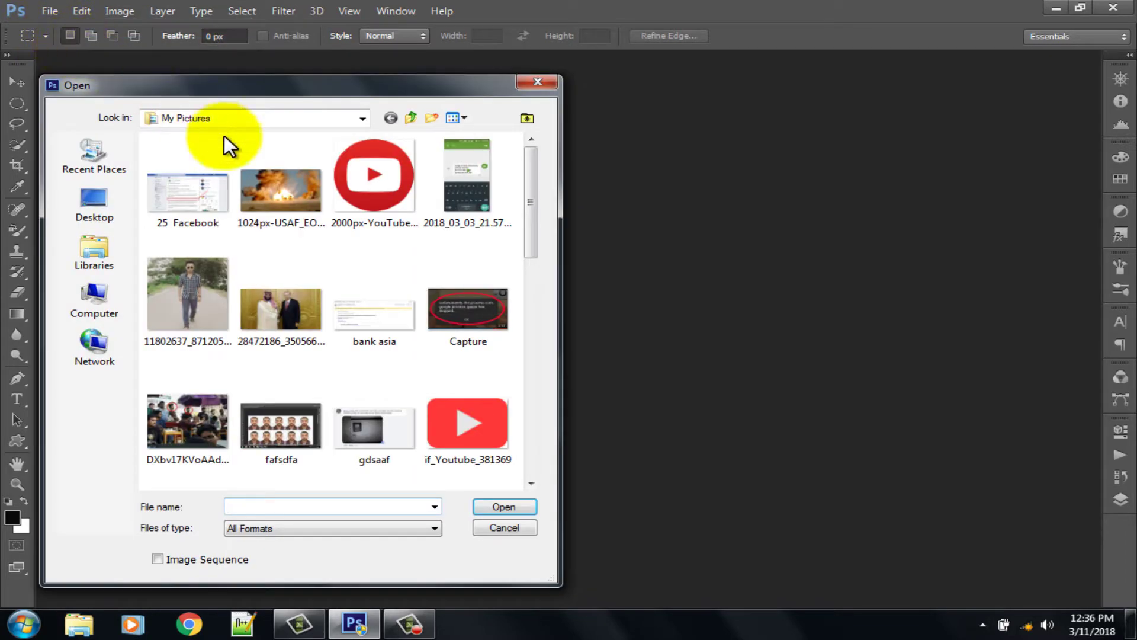
left_click_drag(528, 186, 554, 331)
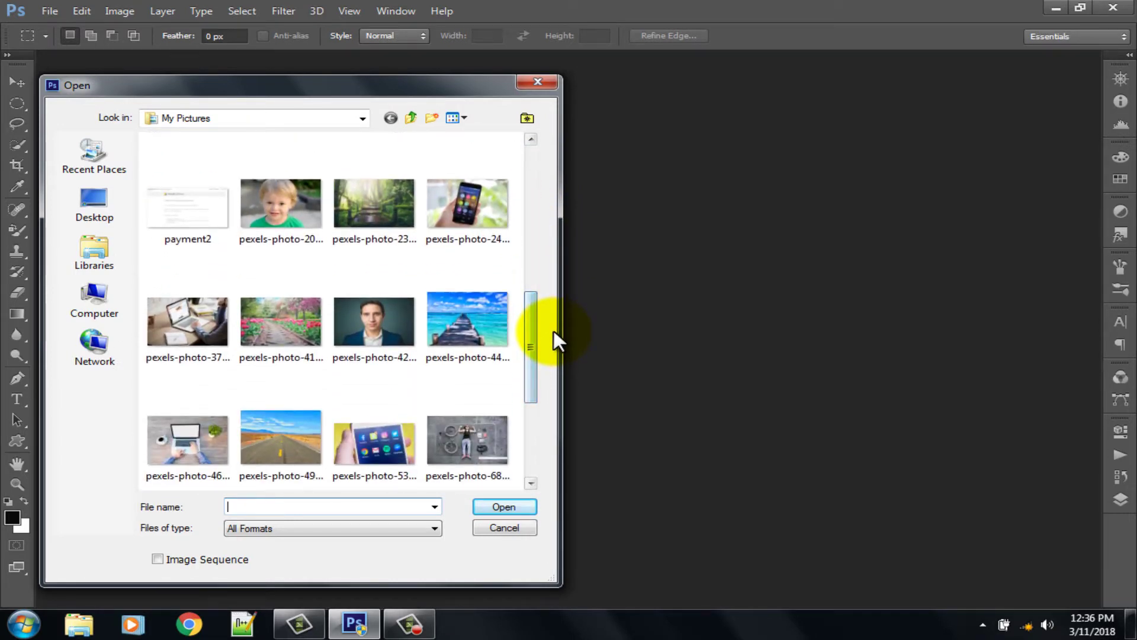
left_click(361, 328)
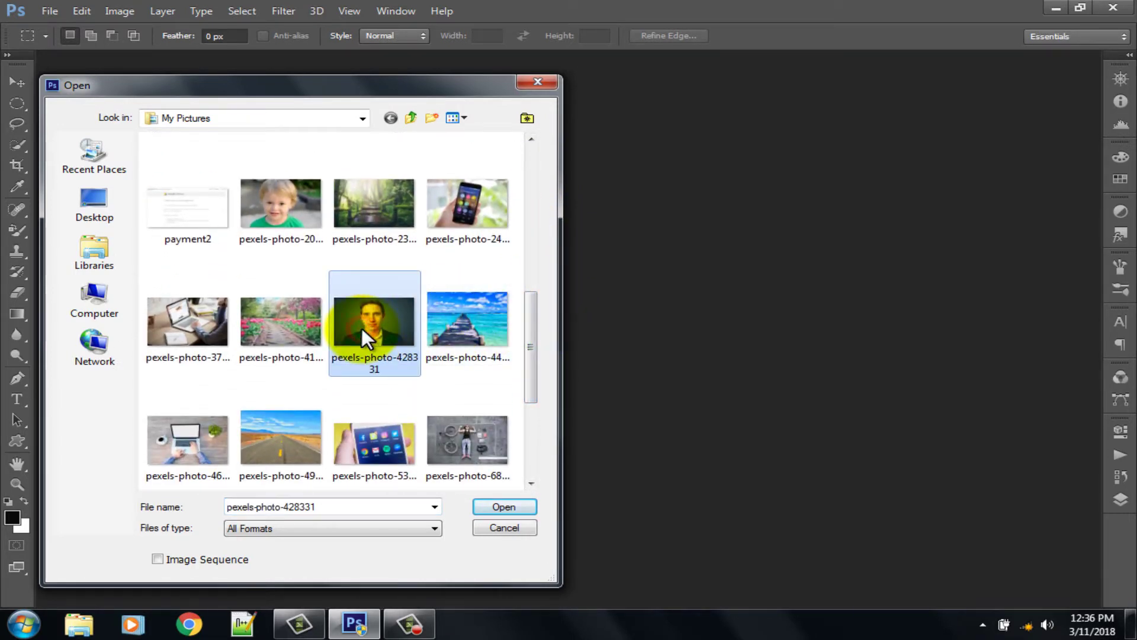
left_click(495, 507)
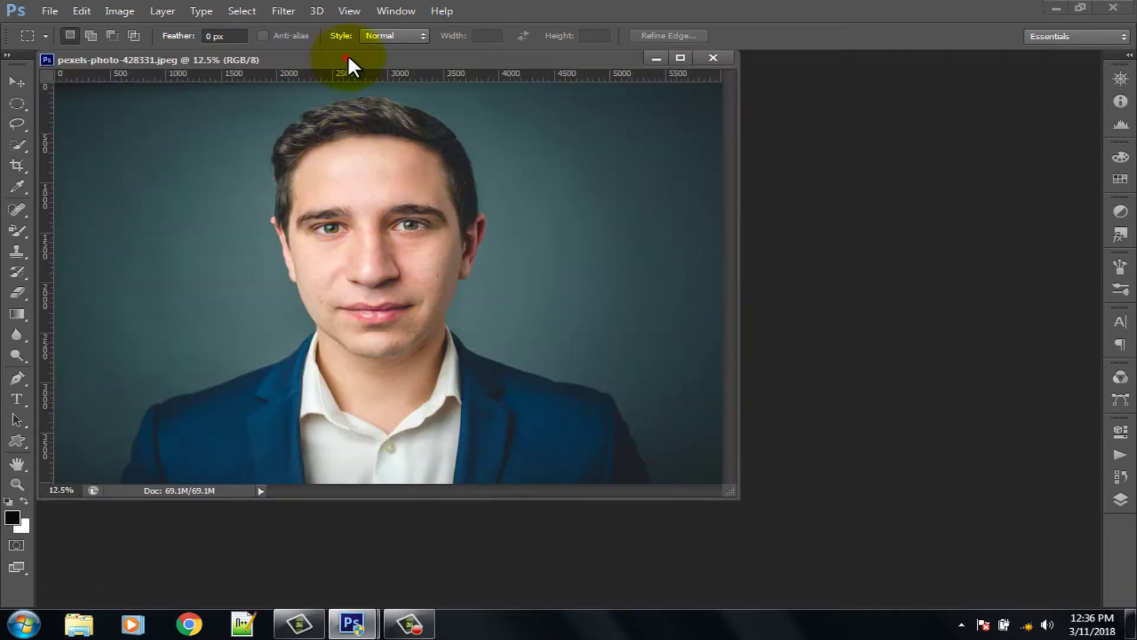
Step: Dock the photo, choose the Pen tool and zoom in on the photo's bottom edge
left_click_drag(347, 56, 368, 57)
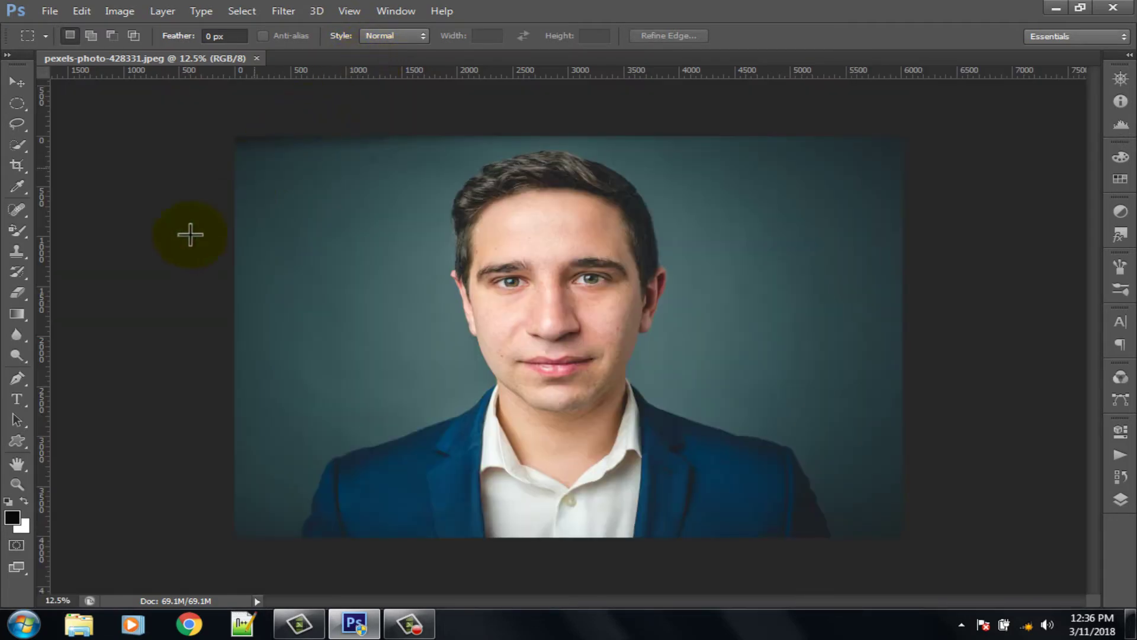
left_click(18, 378)
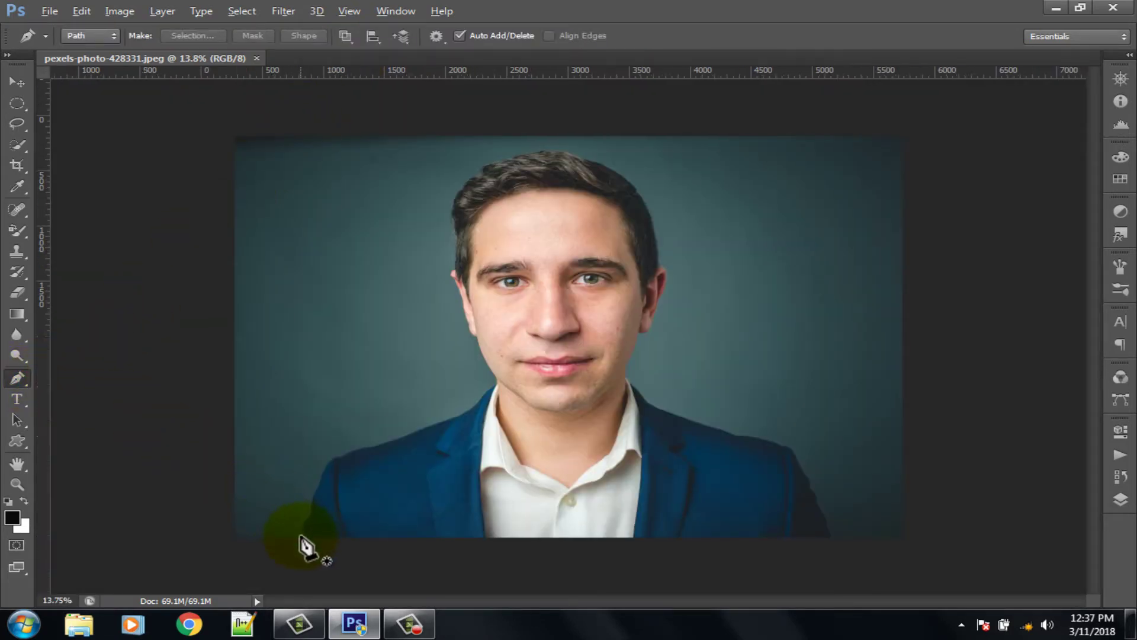
scroll(304, 541, "up", 2)
scroll(304, 541, "up", 3)
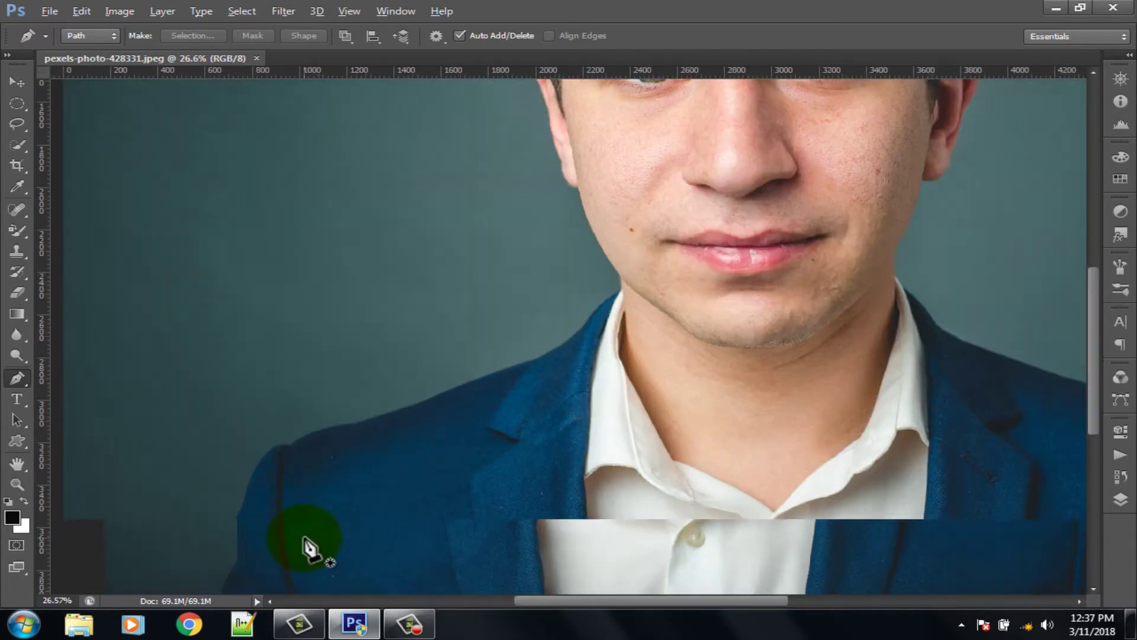
left_click_drag(302, 537, 330, 401)
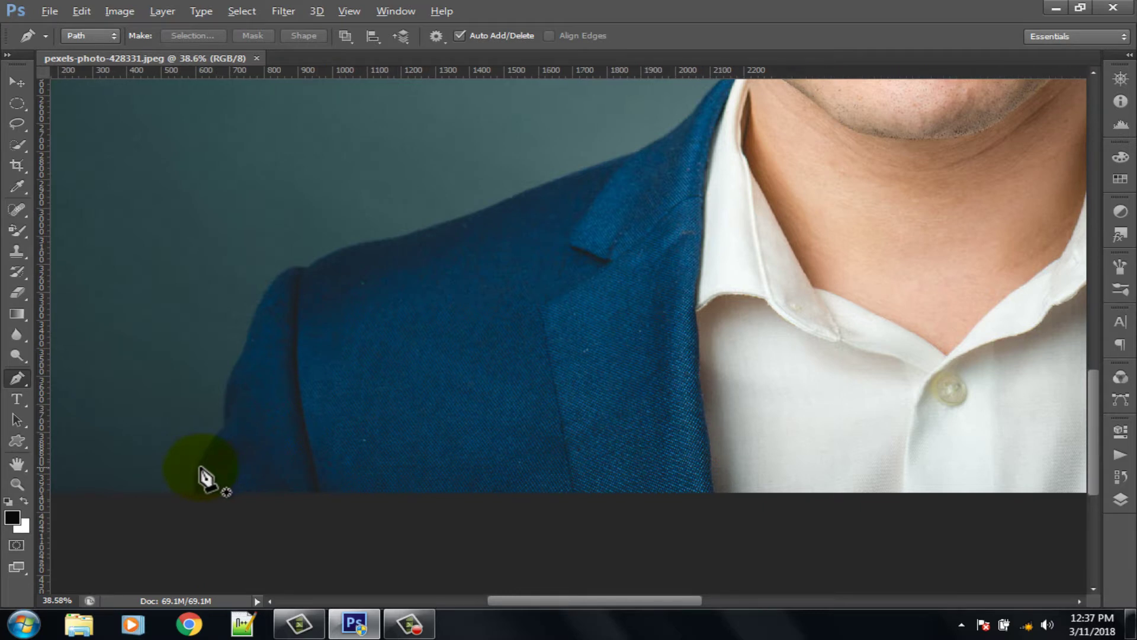
scroll(203, 476, "up", 3)
scroll(201, 492, "up", 1)
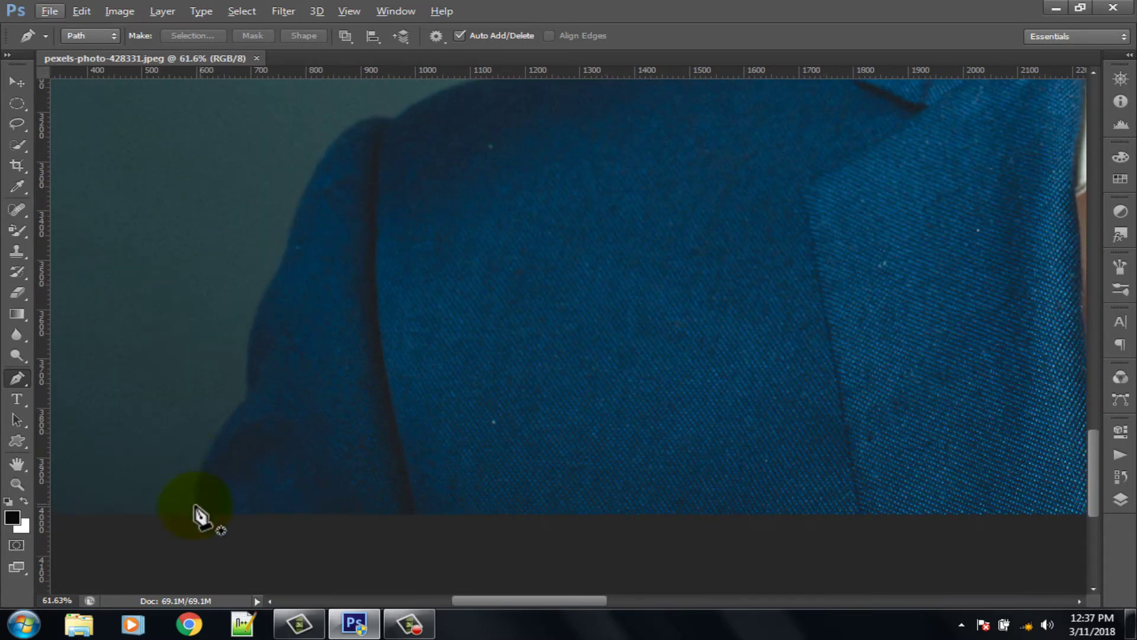
Step: Start the path at the bottom edge and place anchors up the left shoulder
left_click(195, 509)
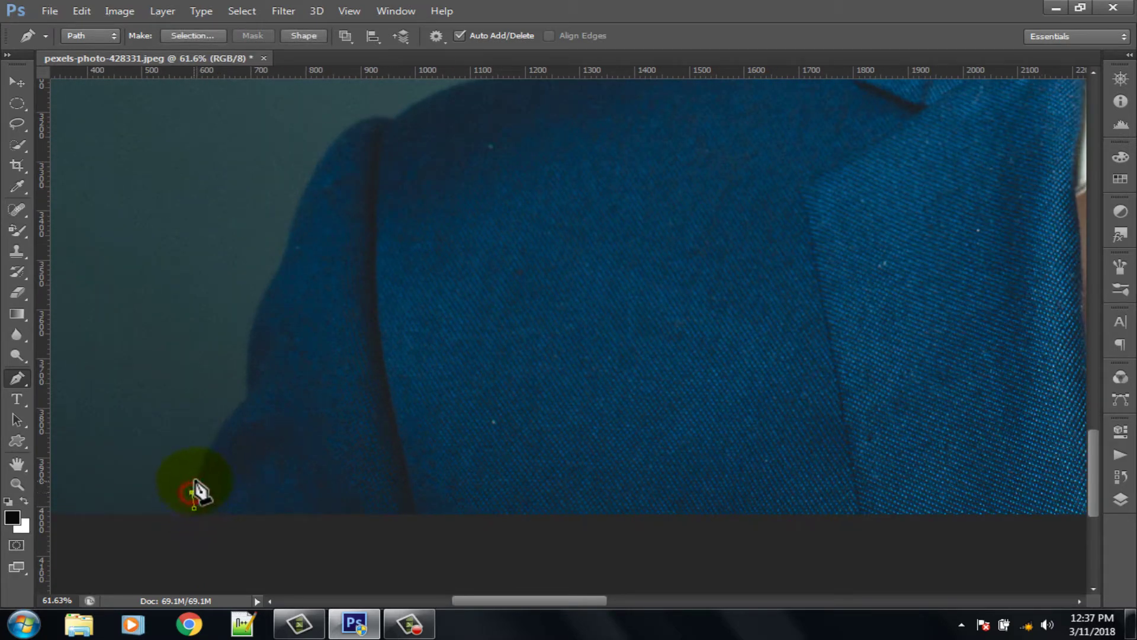
left_click(203, 452)
left_click(224, 420)
left_click(243, 401)
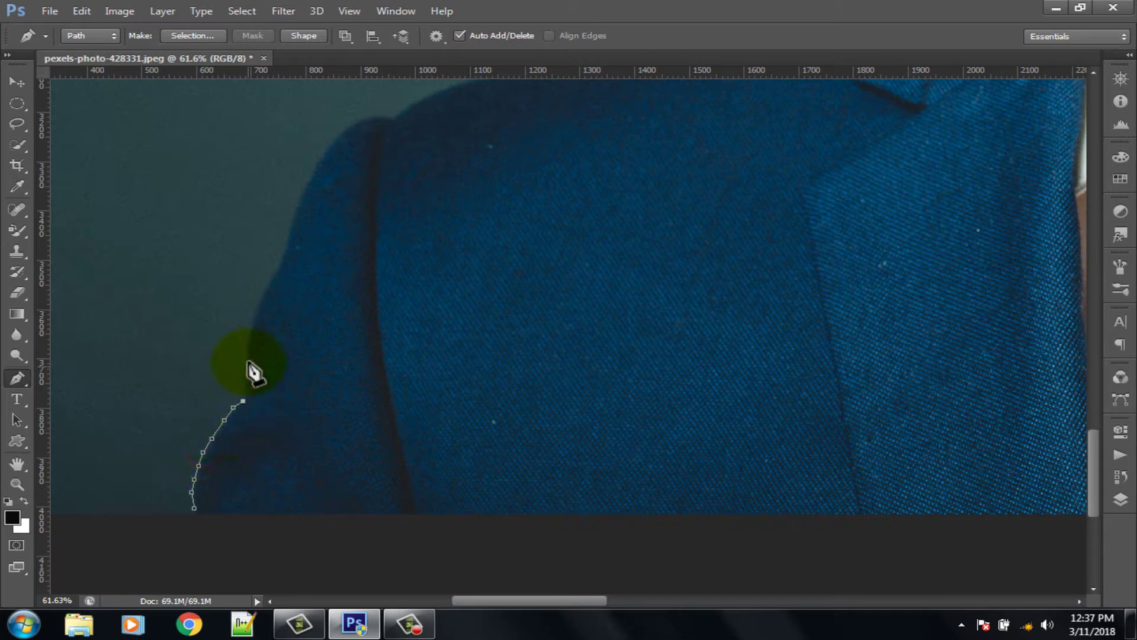
left_click(253, 313)
left_click(277, 264)
left_click(318, 157)
left_click(360, 119)
left_click(378, 116)
left_click(390, 117)
left_click(415, 102)
left_click(447, 87)
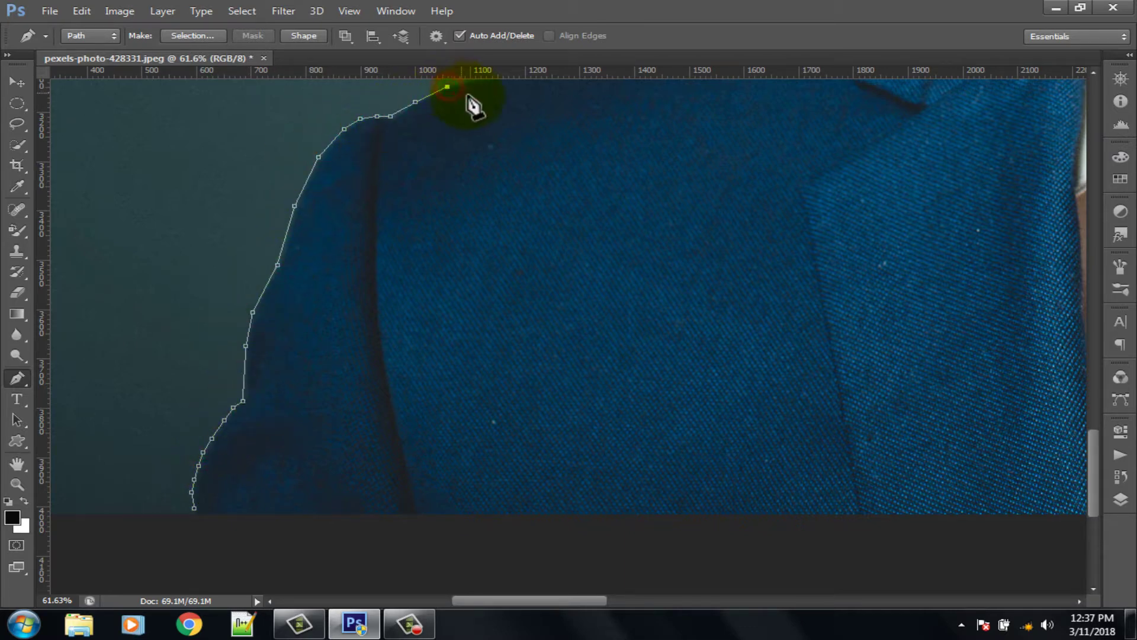
Step: Continue the path along the shoulder top toward the neck
key("space")
left_click_drag(505, 105, 288, 292)
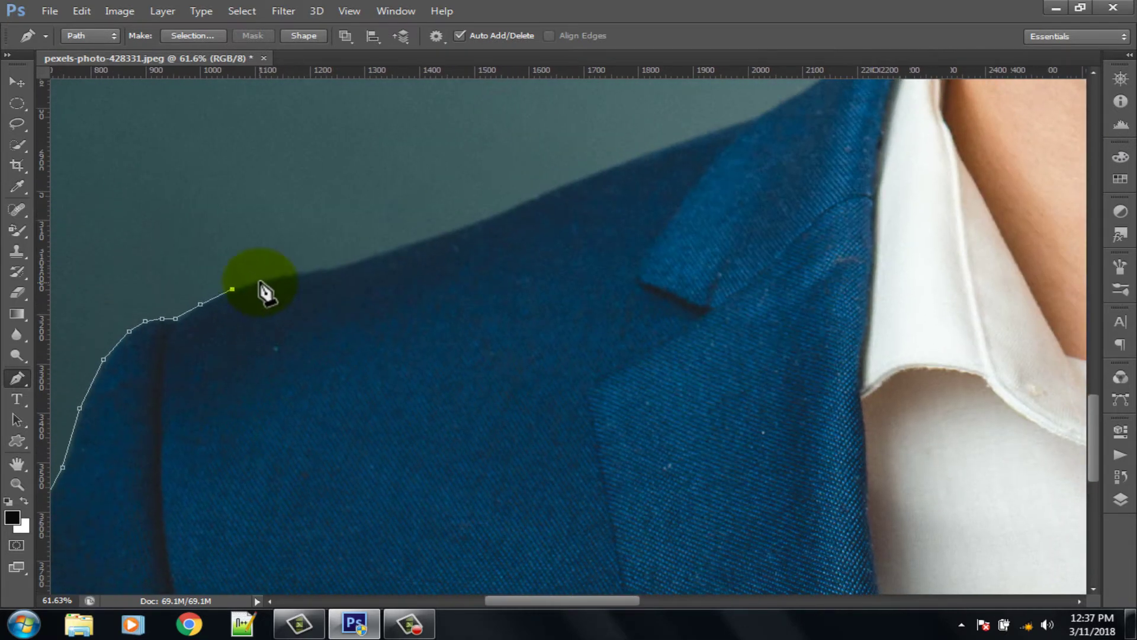
left_click(259, 280)
left_click(527, 199)
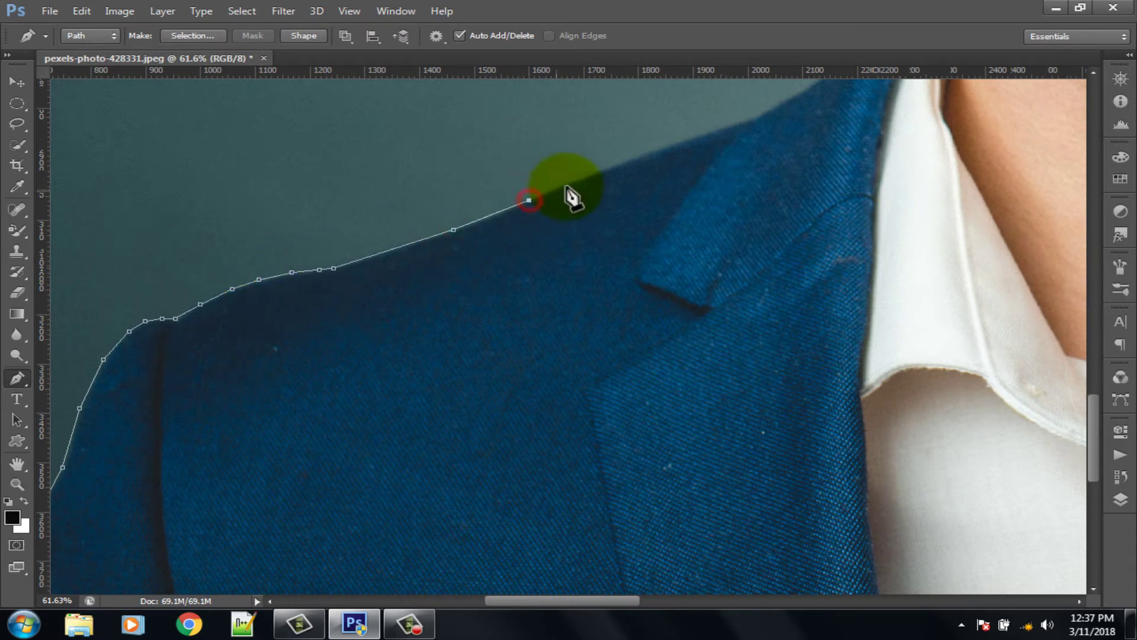
left_click(687, 141)
left_click(733, 125)
left_click(757, 119)
left_click(797, 96)
Step: Trace the path past the collar and up the left jawline
key("space")
left_click_drag(797, 96, 184, 452)
left_click(219, 425)
left_click(275, 361)
left_click(300, 336)
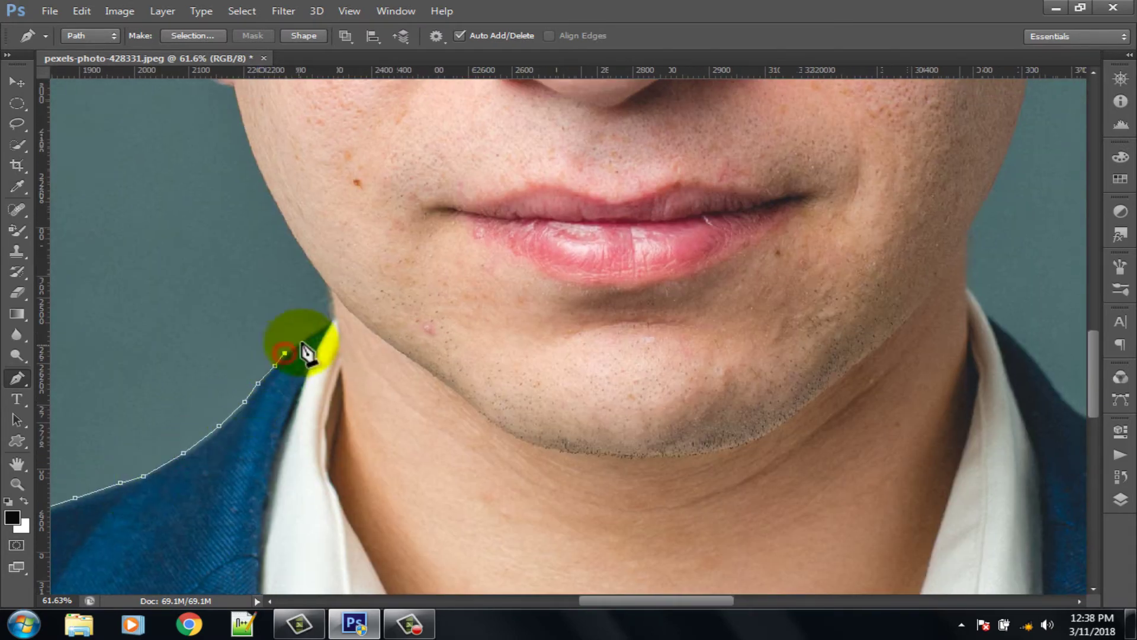
left_click(333, 314)
left_click(311, 259)
left_click(295, 235)
left_click(266, 184)
Step: Trace the path up along the left ear
key("space")
left_click_drag(261, 214, 281, 472)
left_click(274, 413)
left_click(263, 378)
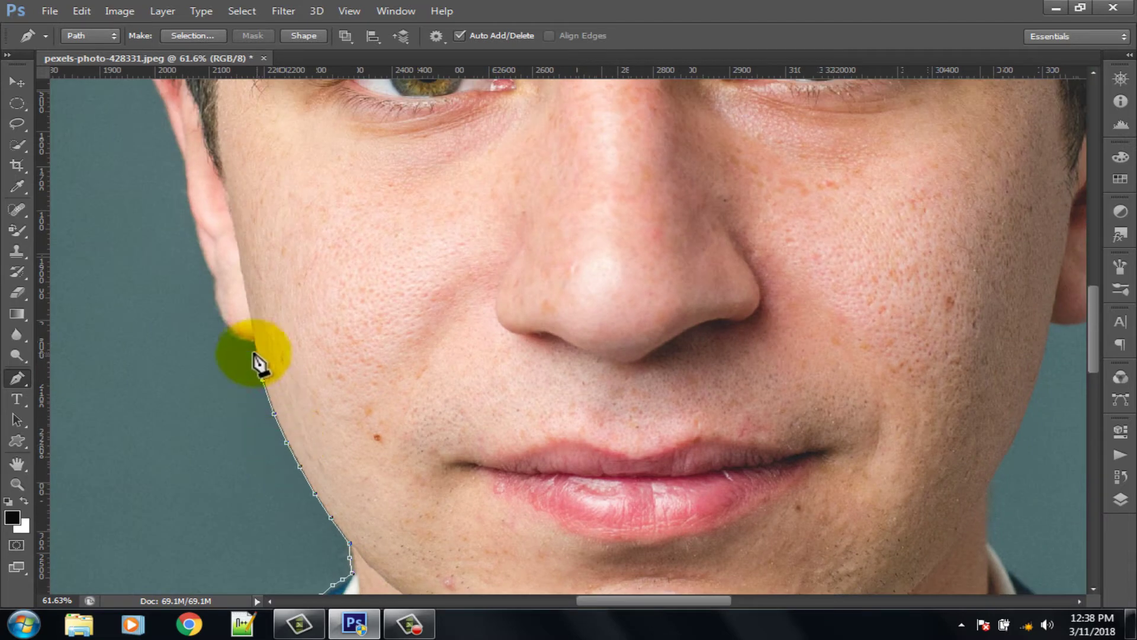
left_click(254, 351)
left_click(240, 340)
left_click(223, 323)
left_click(212, 288)
left_click(194, 228)
Step: Continue the path up to the hairline and across the top of the hair
key("space")
left_click_drag(192, 207, 260, 512)
left_click(250, 479)
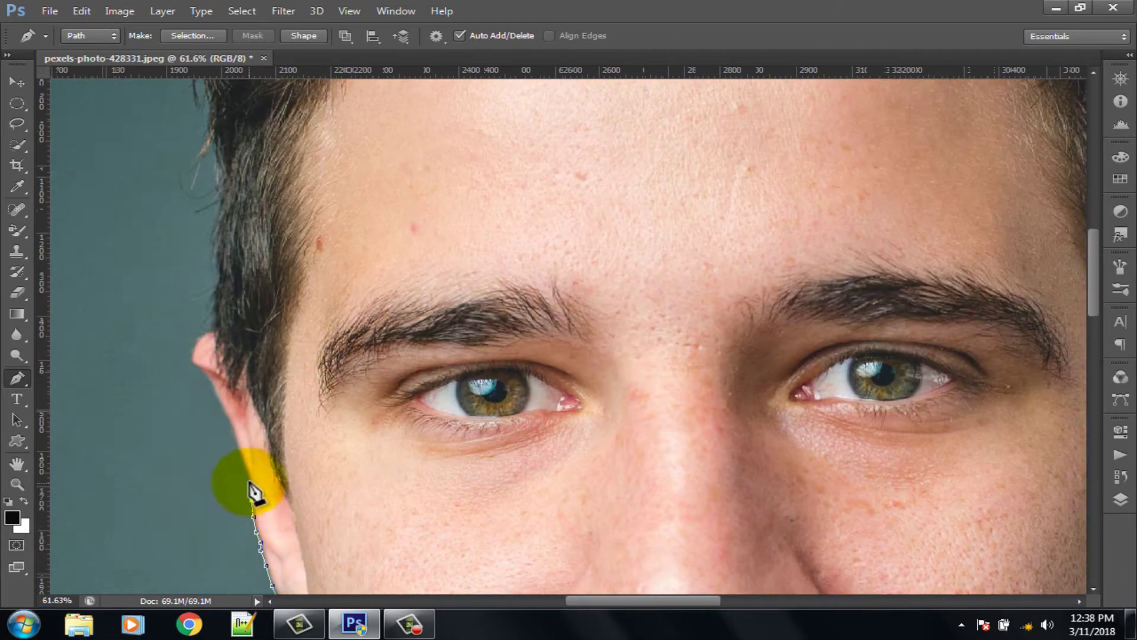
left_click(232, 436)
left_click(216, 400)
left_click(201, 371)
left_click(196, 351)
left_click(223, 173)
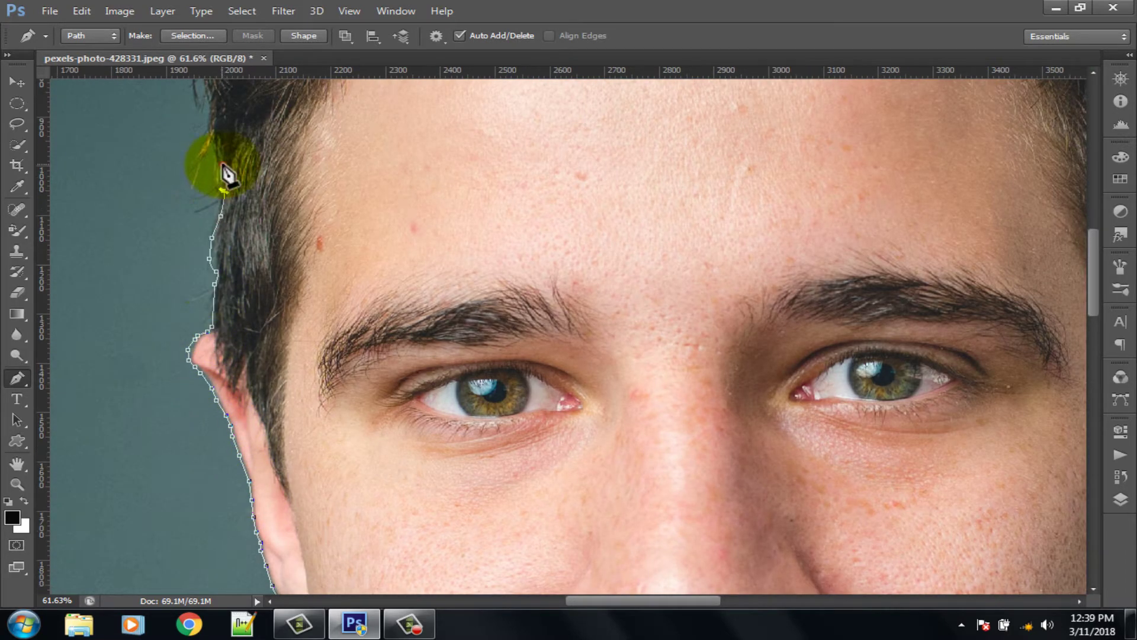
Step: Trace across the top of the hair and down its right side to the right ear
key("space")
left_click_drag(223, 173, 297, 332)
left_click(297, 332)
left_click(970, 185)
key("space")
left_click_drag(970, 186, 320, 320)
key("space")
left_click(305, 474)
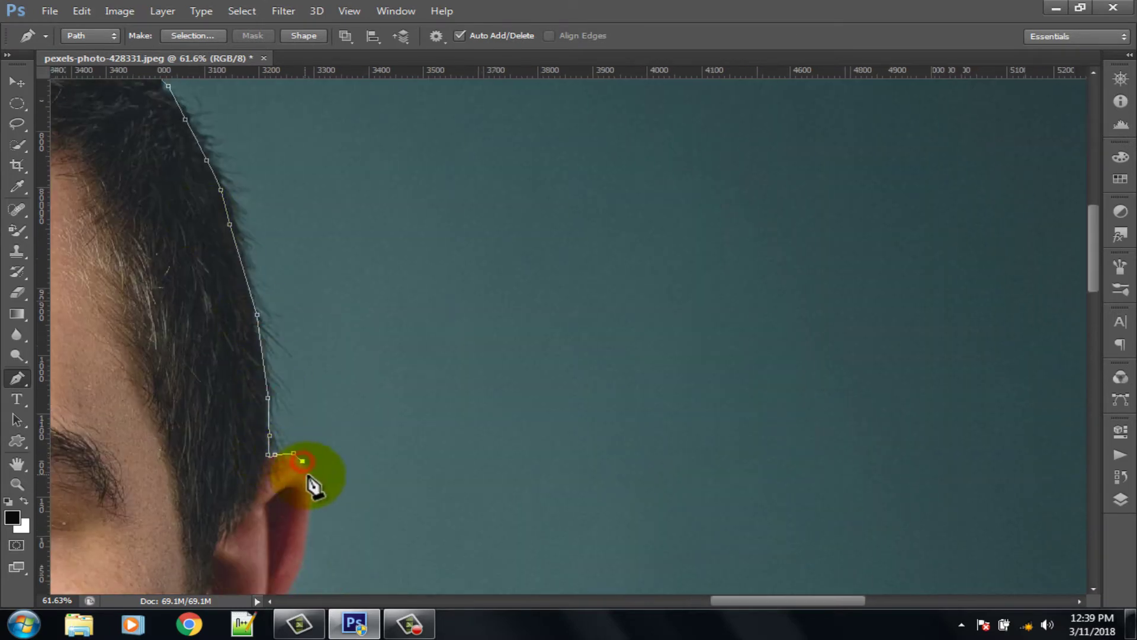
left_click(296, 533)
Step: Trace the path down the right jawline and neck
left_click_drag(297, 533, 391, 331)
left_click(355, 415)
left_click_drag(297, 482, 323, 127)
left_click(332, 267)
left_click(323, 346)
left_click(381, 419)
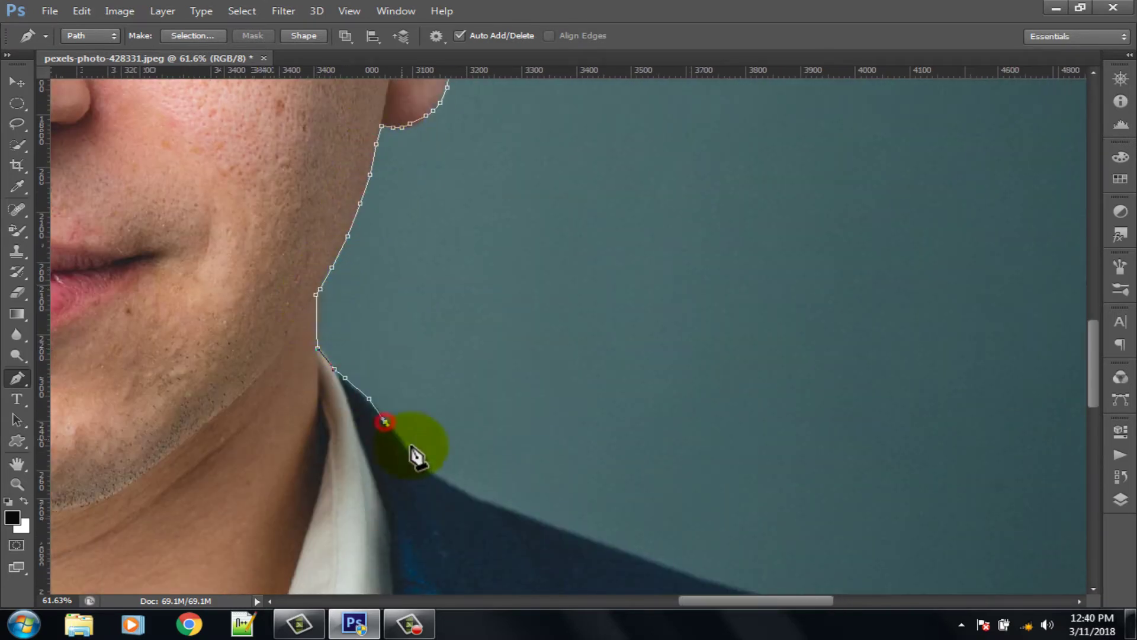
left_click(624, 551)
Step: Trace the path along the right shoulder and jacket shoulder
left_click_drag(350, 406, 262, 355)
left_click_drag(710, 581, 263, 274)
left_click(234, 239)
left_click(325, 273)
left_click(452, 289)
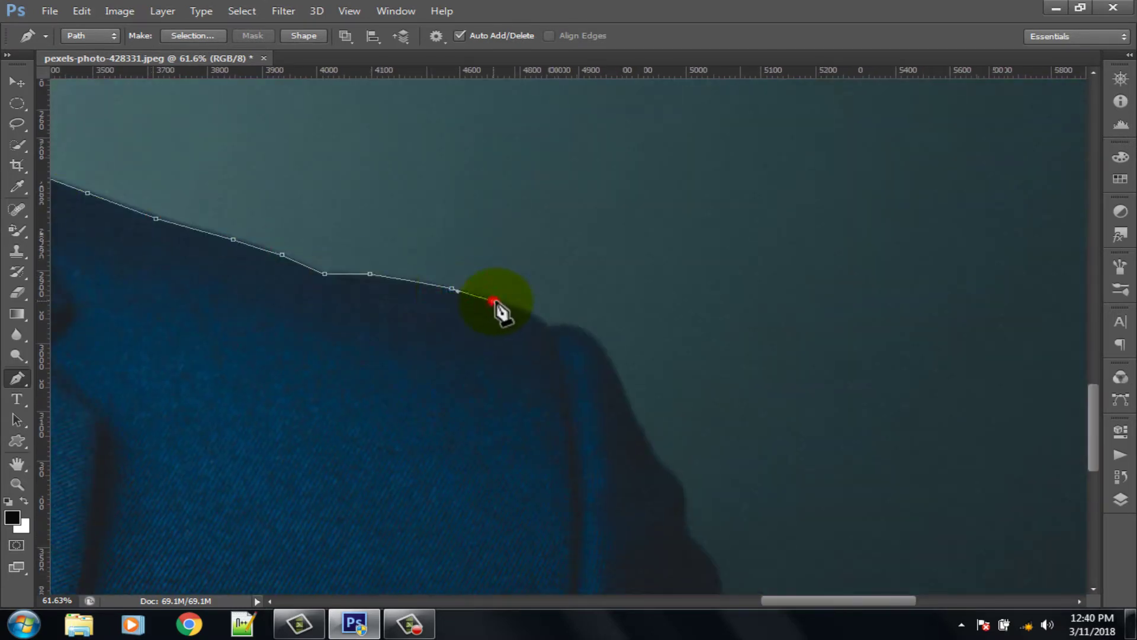
left_click(492, 301)
left_click(527, 313)
left_click(553, 326)
left_click(593, 335)
Step: Trace down the jacket to the bottom edge and close the path at its start point
key("space")
left_click_drag(619, 381, 547, 182)
left_click(556, 195)
left_click(574, 239)
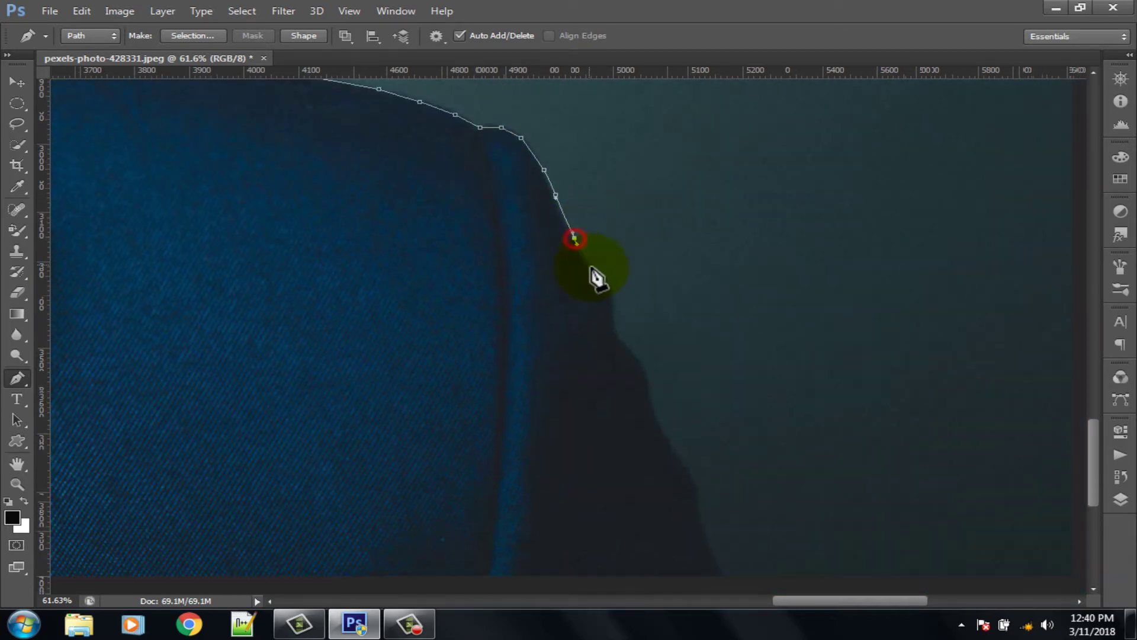
left_click(616, 314)
left_click(643, 370)
left_click(690, 500)
key("space")
left_click_drag(706, 526, 825, 318)
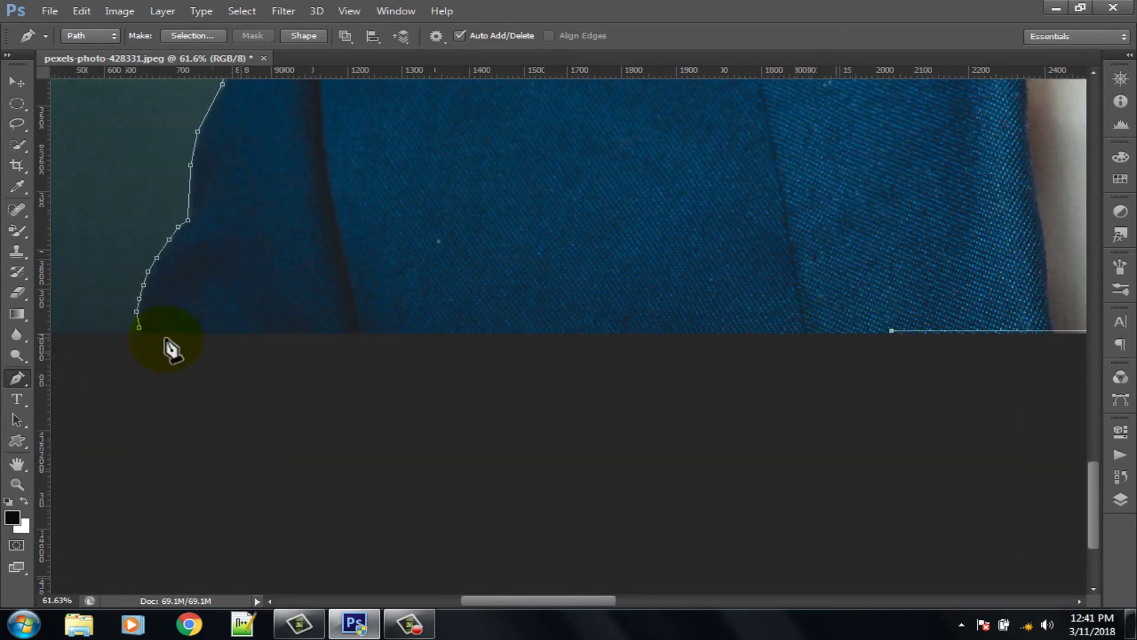
left_click(138, 327)
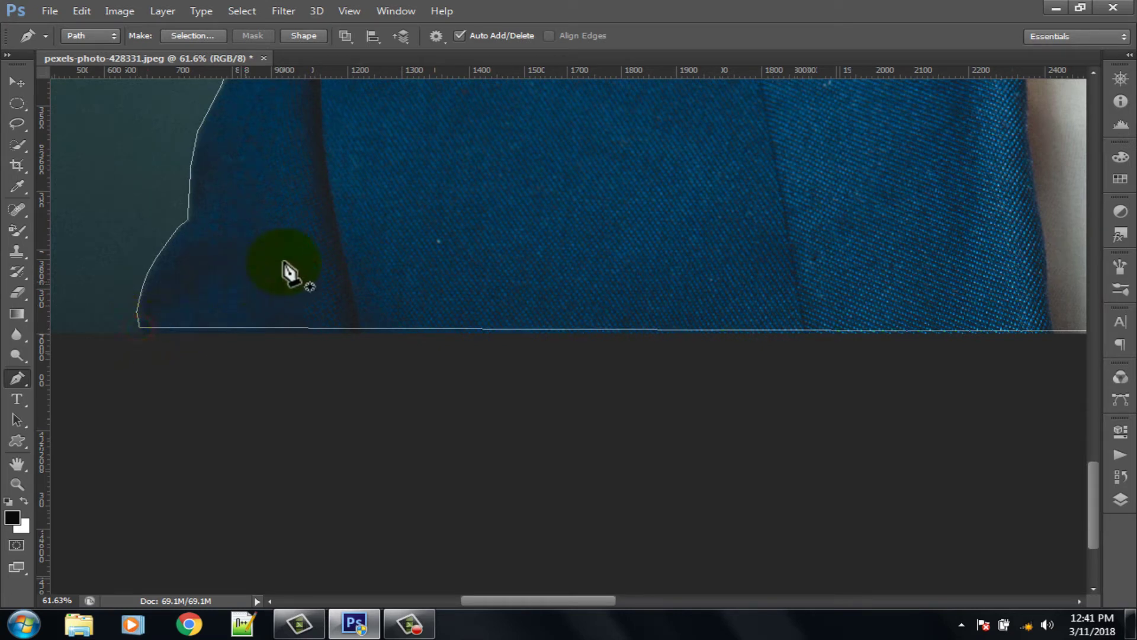
Step: Convert the path to a selection with a 0-pixel feather radius, then zoom out
right_click(361, 195)
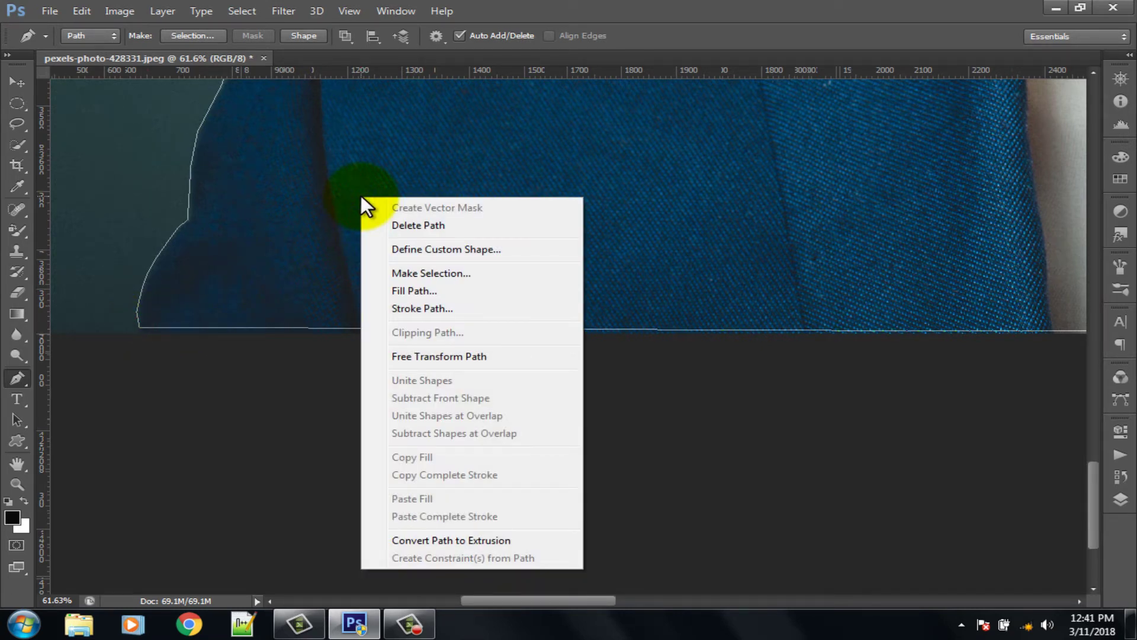
left_click(420, 270)
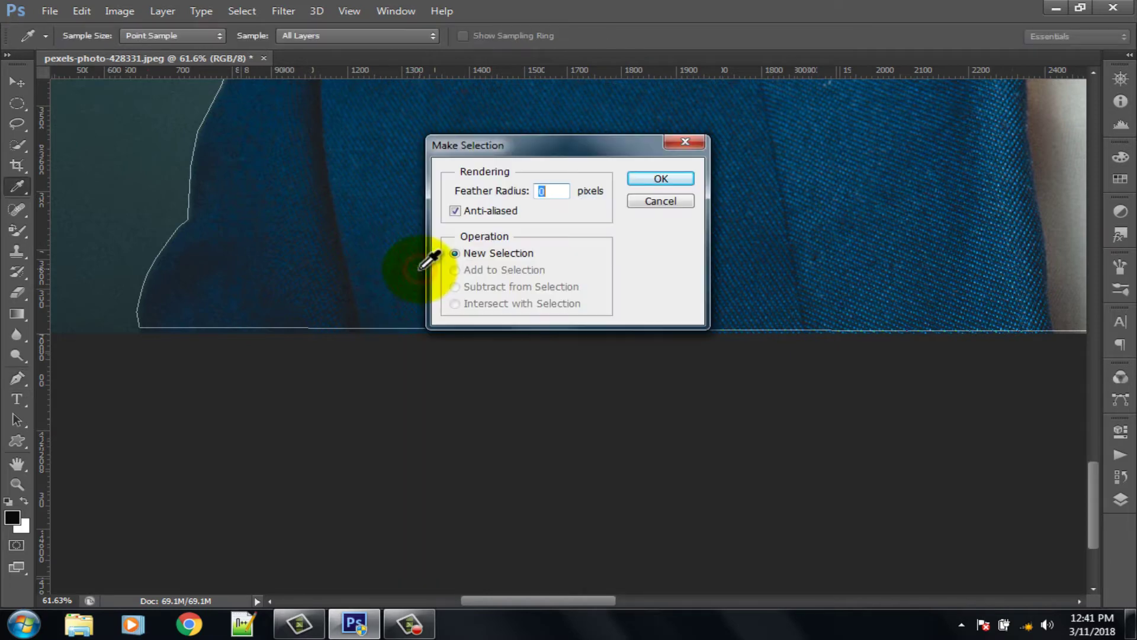
left_click(658, 179)
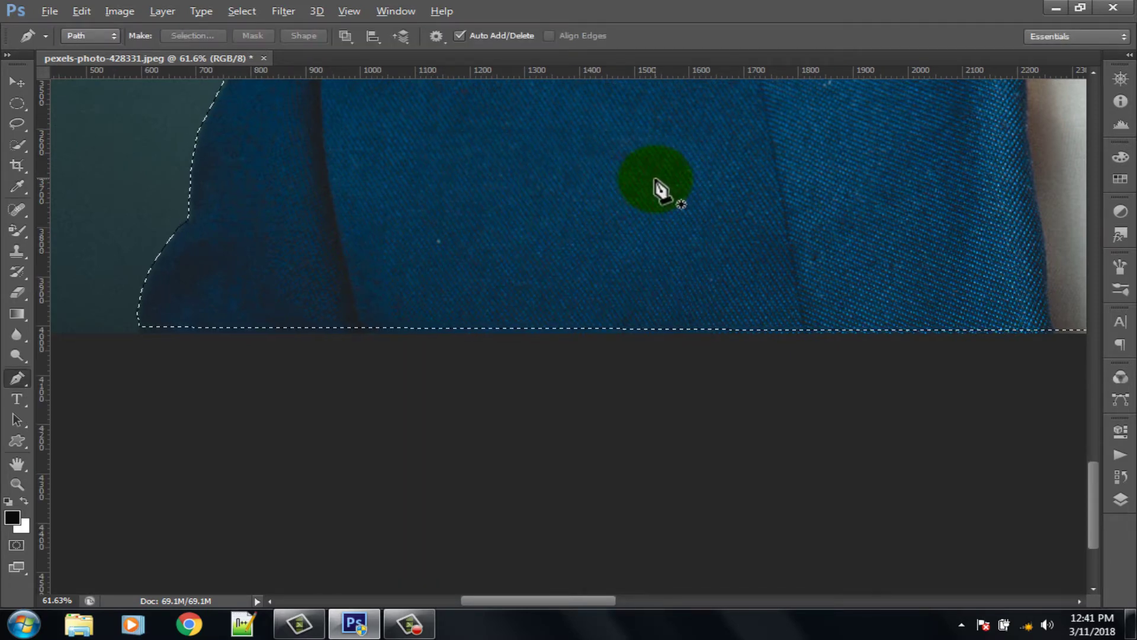
scroll(658, 188, "down", 2)
scroll(659, 188, "down", 5)
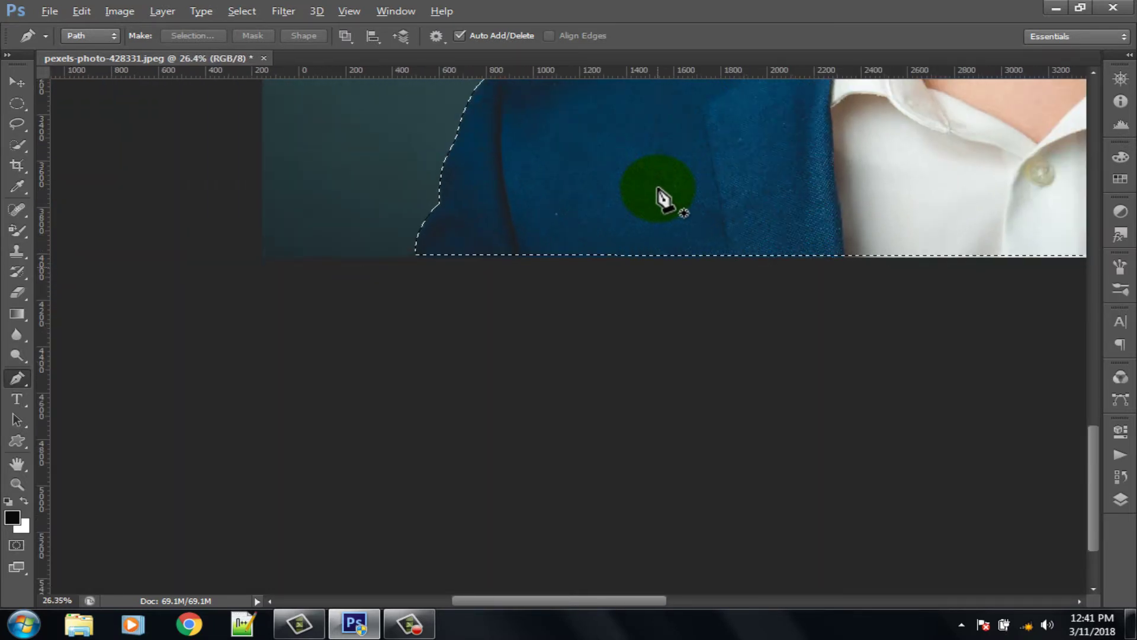
scroll(664, 190, "down", 2)
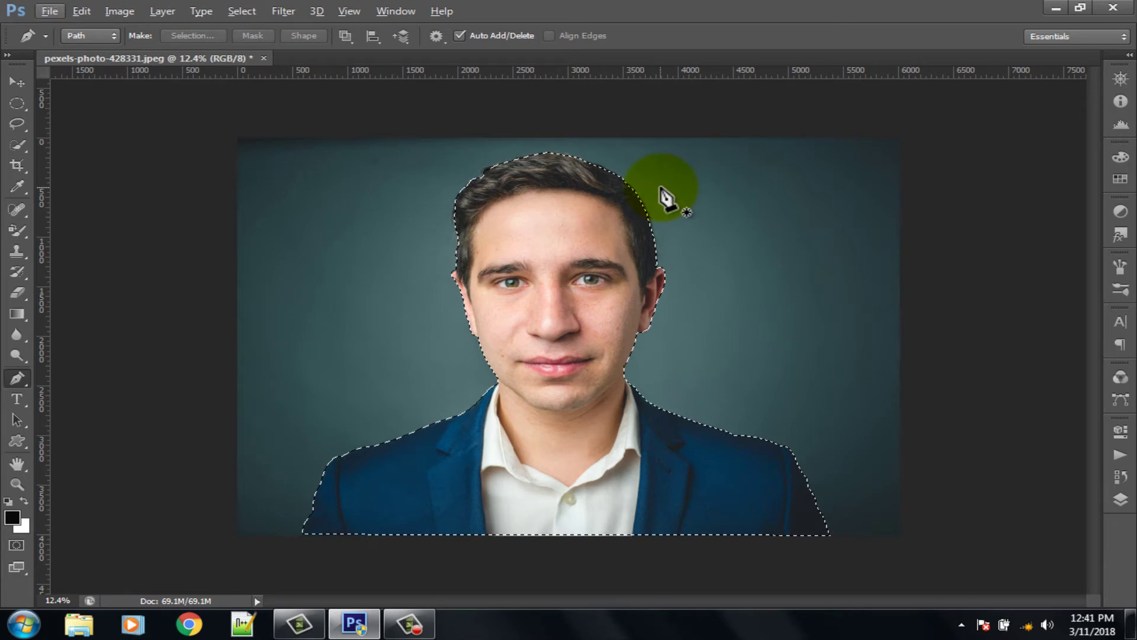
Step: Duplicate the Background layer as Background copy and delete the selected man from it
left_click(1119, 500)
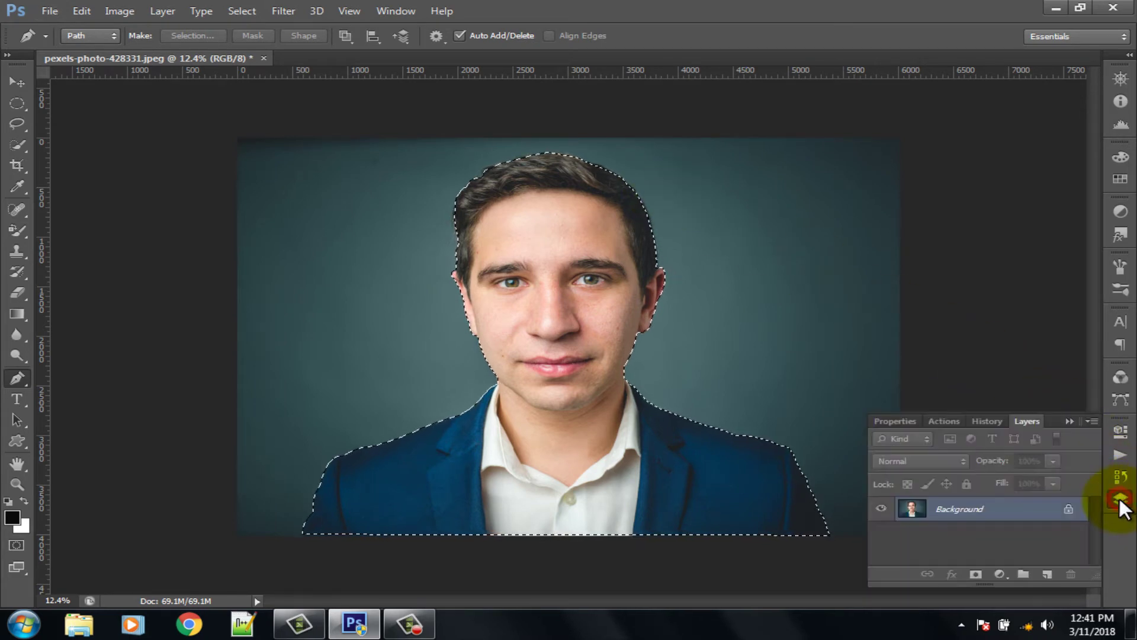
right_click(981, 511)
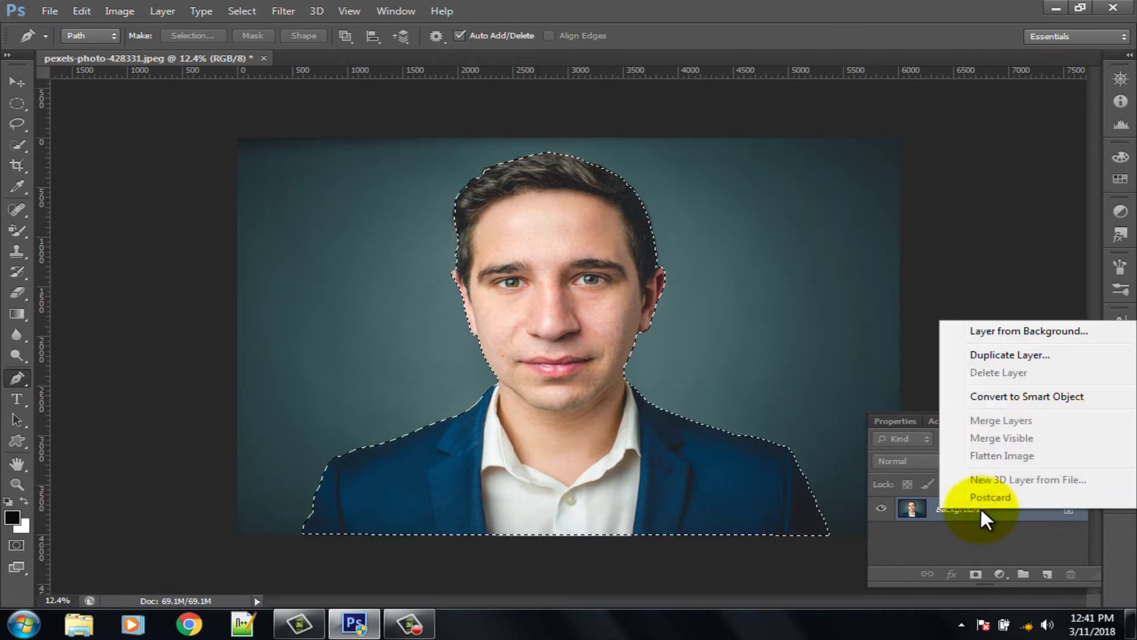
left_click(1002, 354)
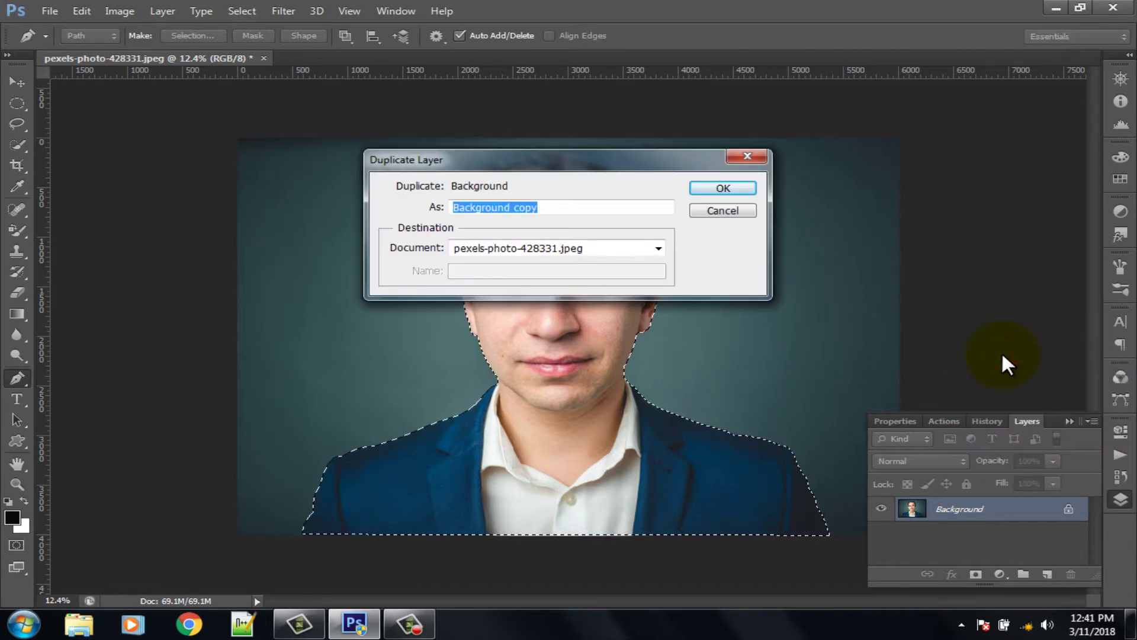
left_click(716, 185)
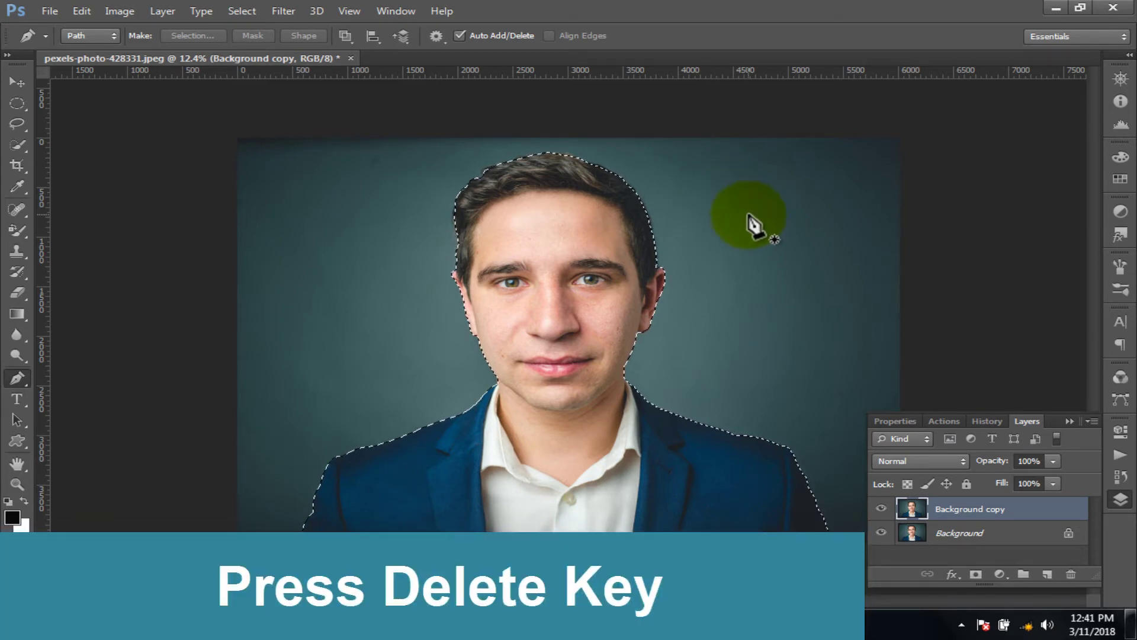
key("Delete")
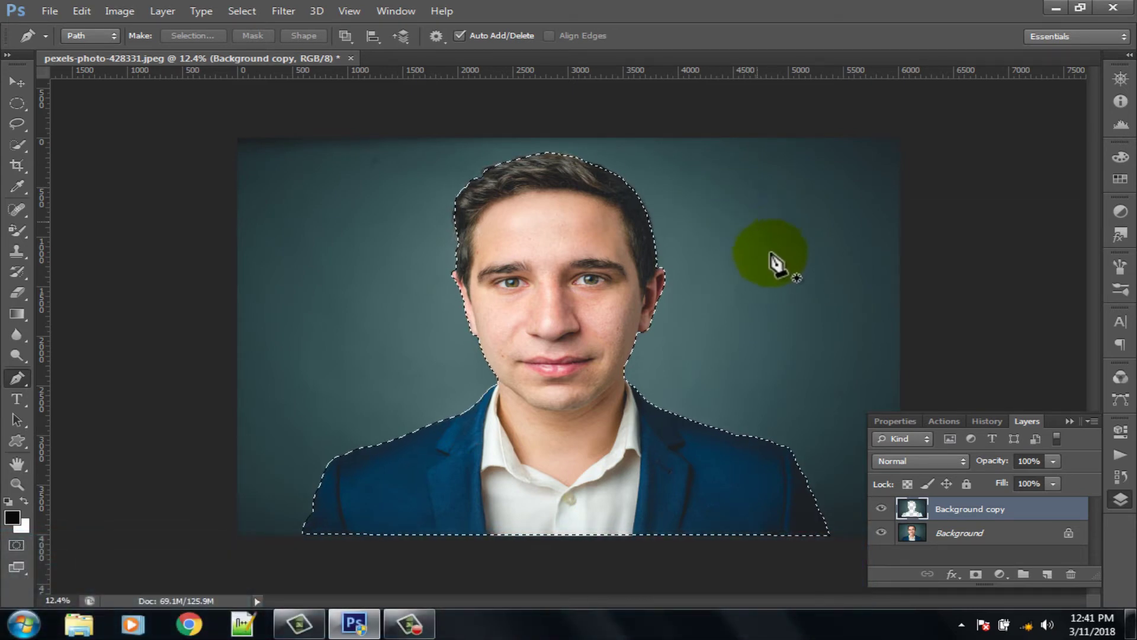
Step: Add a Color Overlay of blue 002ffc to the Background copy layer
left_click(955, 517)
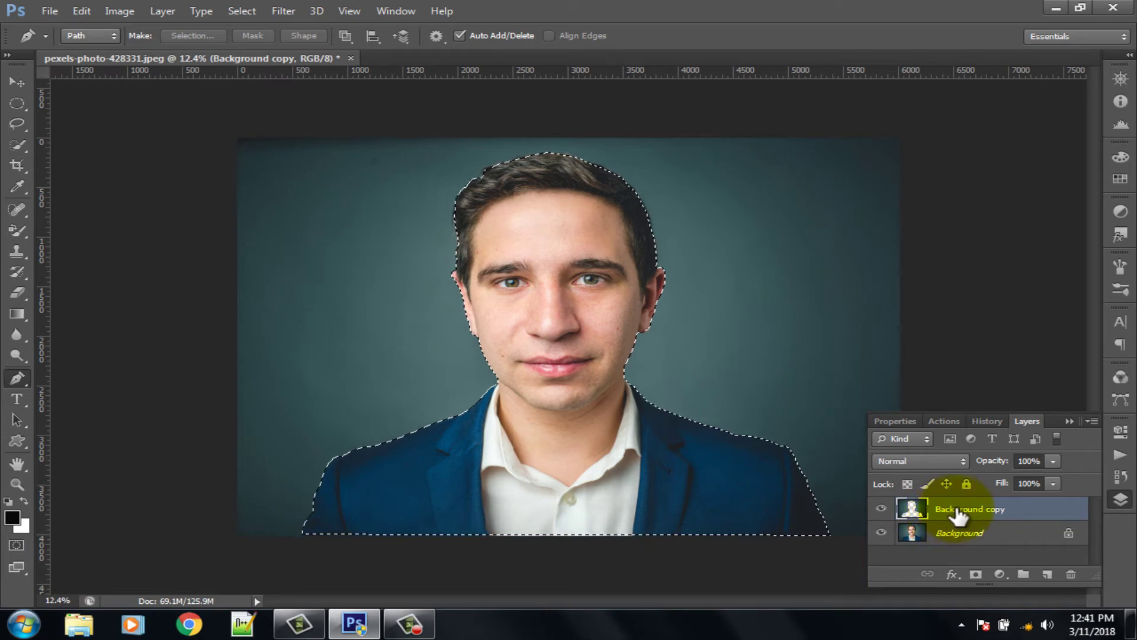
right_click(957, 514)
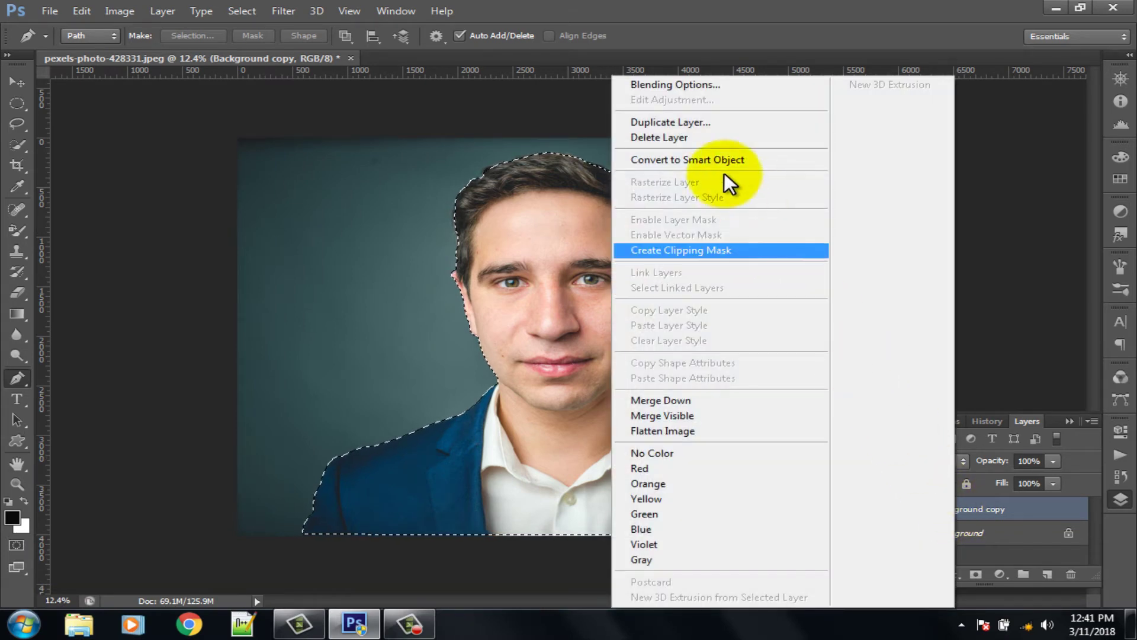
left_click(674, 83)
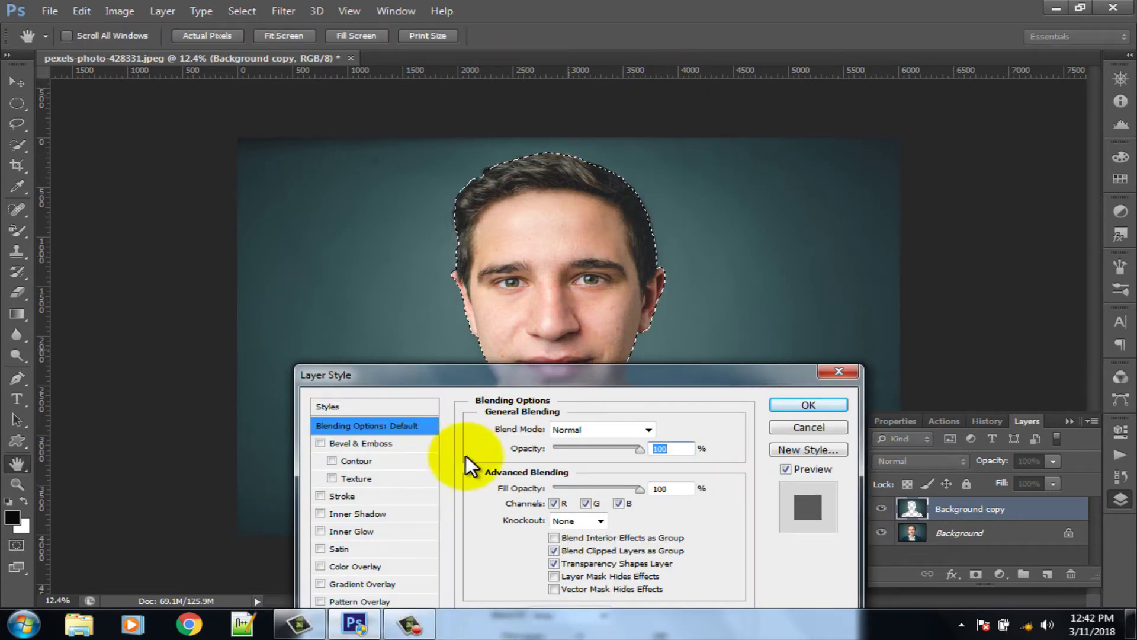
left_click(324, 564)
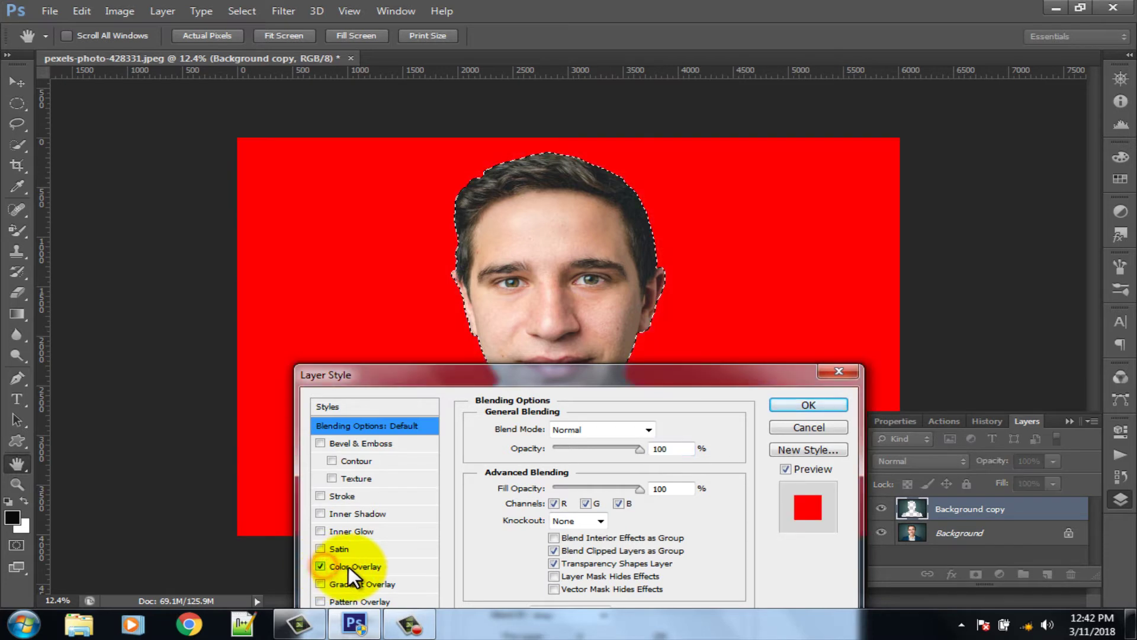
left_click(349, 567)
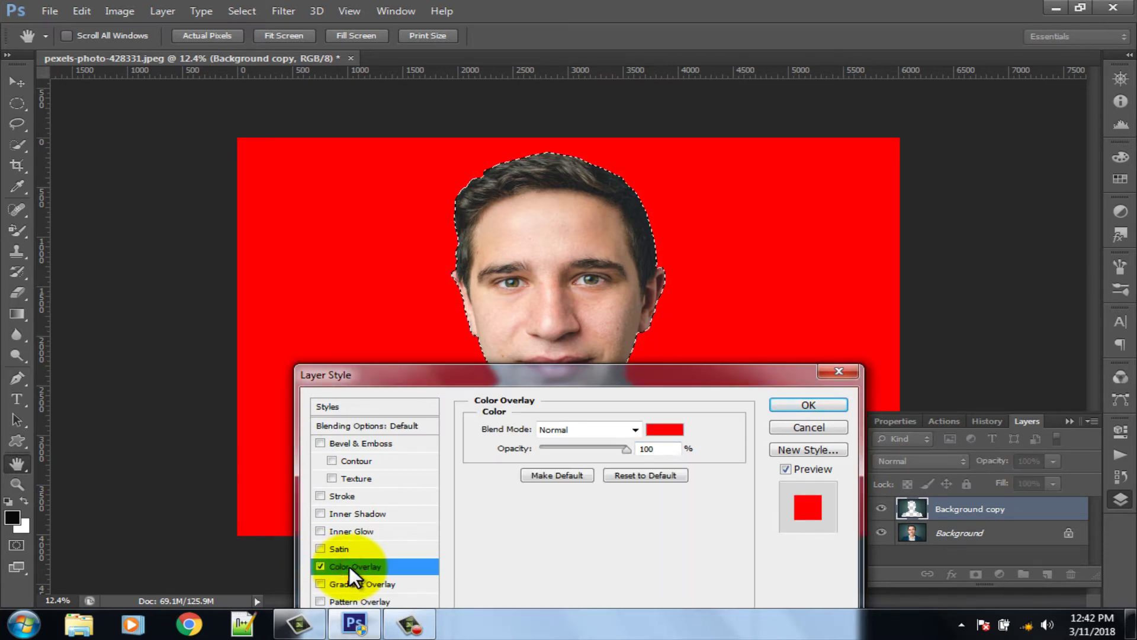
left_click(663, 431)
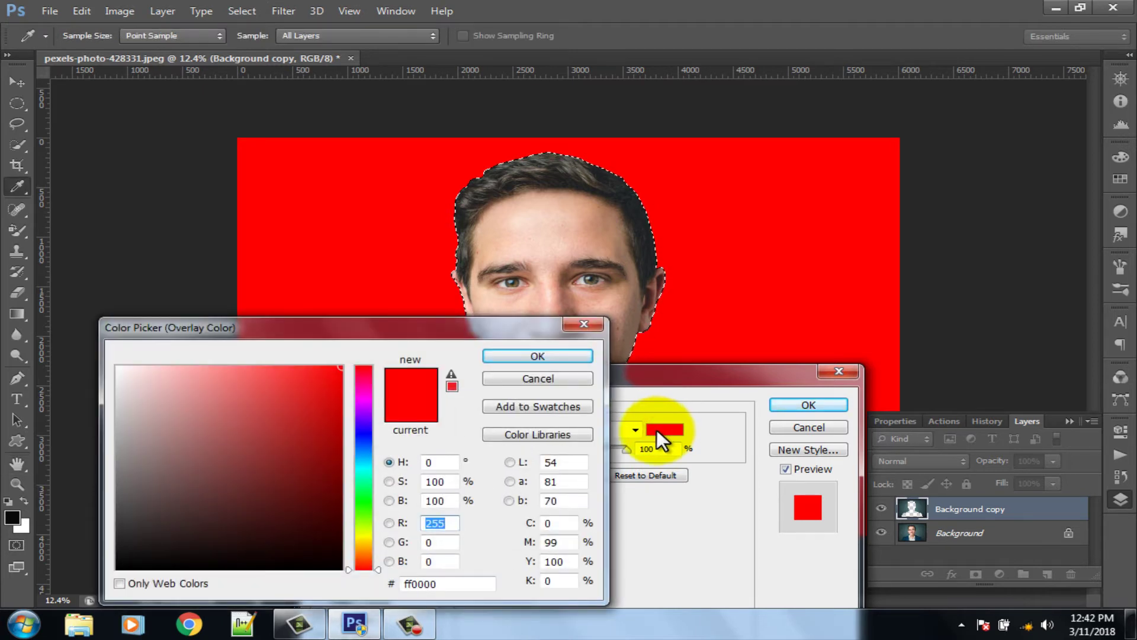
left_click(364, 439)
left_click_drag(341, 377, 346, 368)
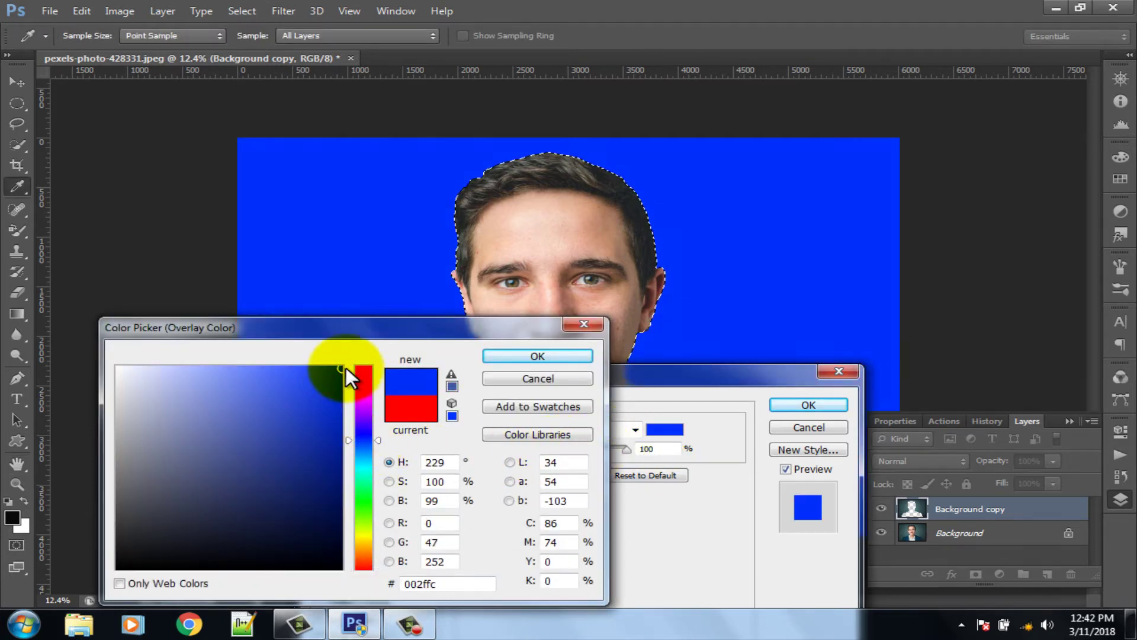
left_click(530, 352)
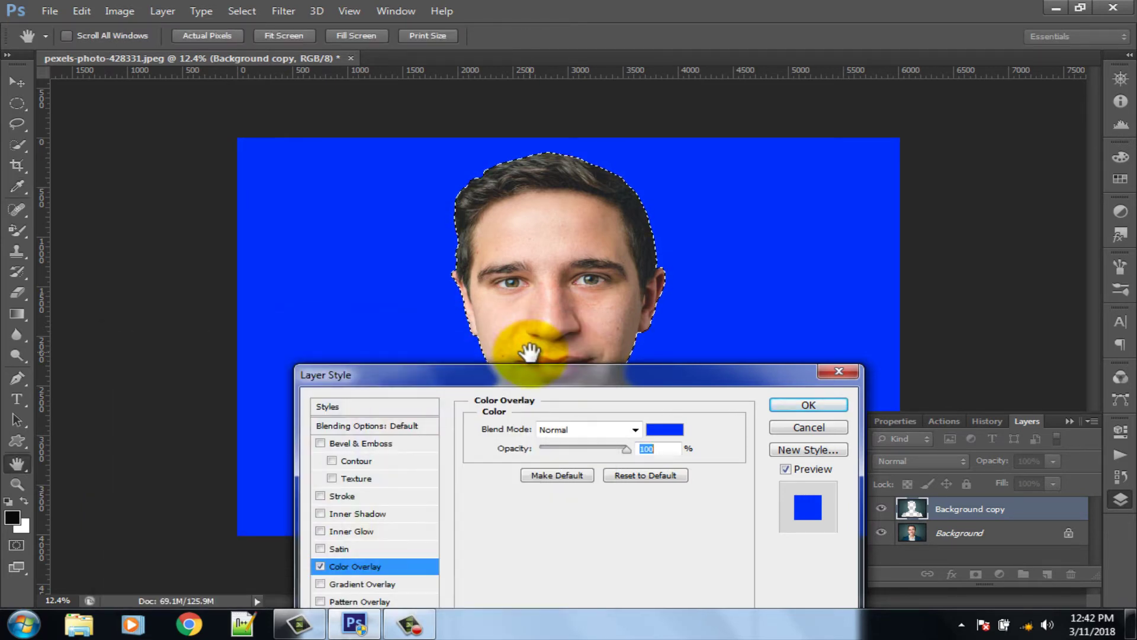
left_click(808, 405)
Step: Collapse the Background copy effects list and select both Background copy and Background
key("p")
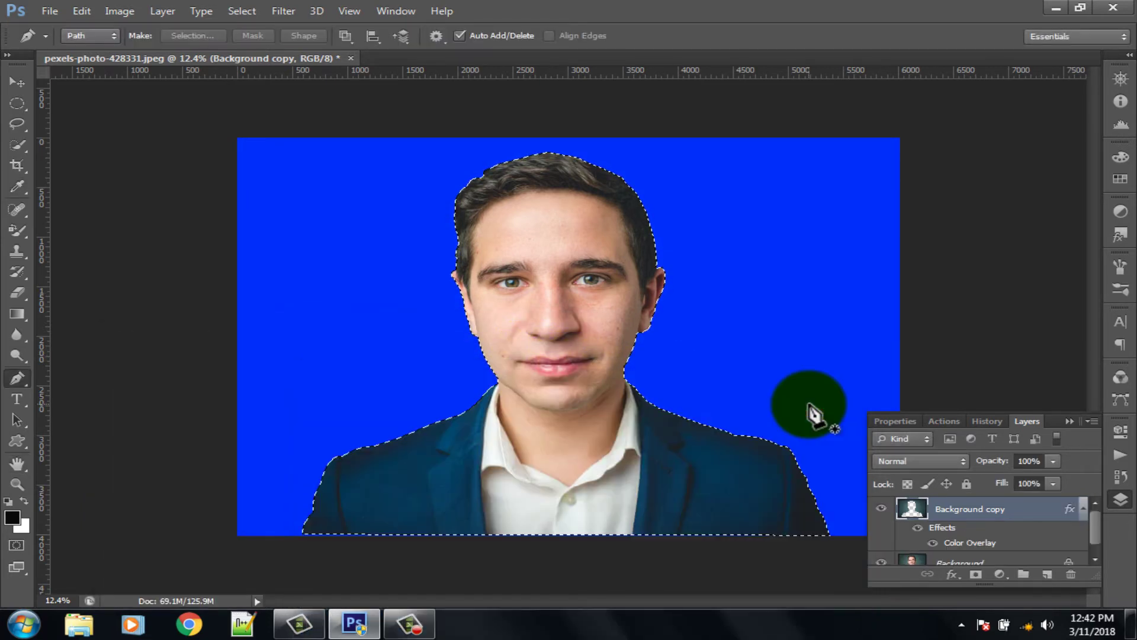
left_click(1083, 508)
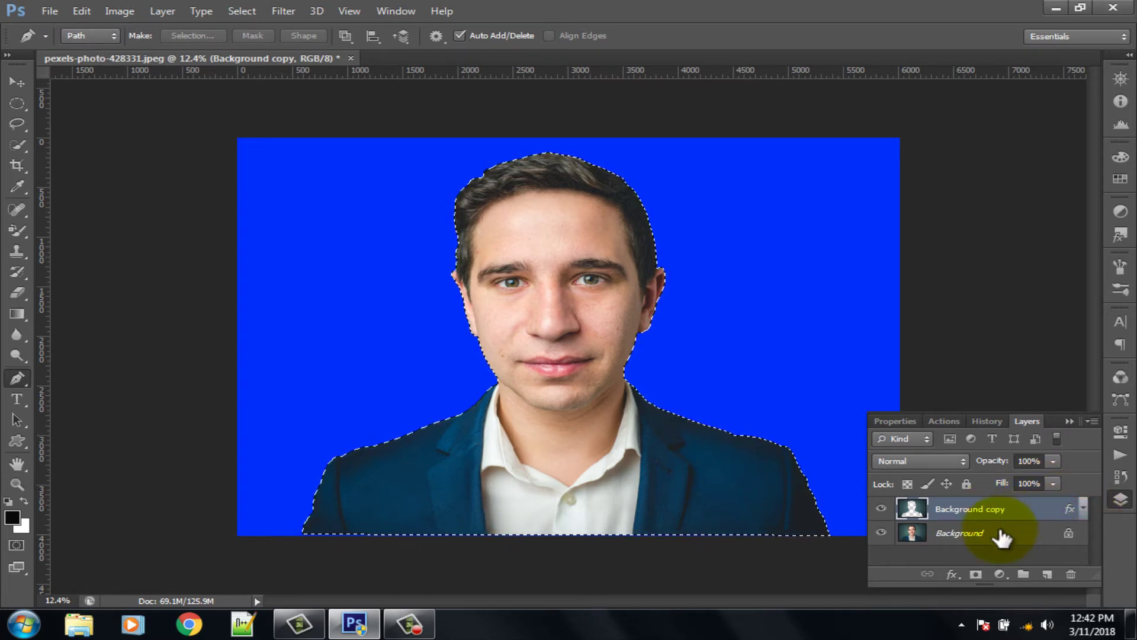
left_click(1002, 535, "shift")
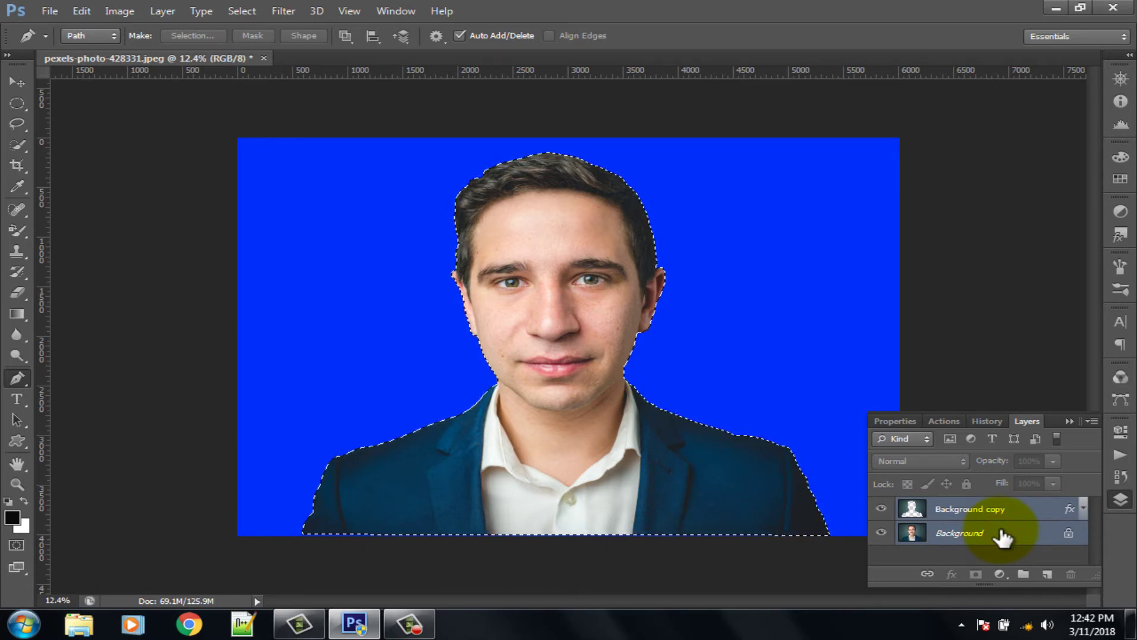
Step: Merge Background copy with Background and unlock the result as Layer 0
right_click(1001, 533)
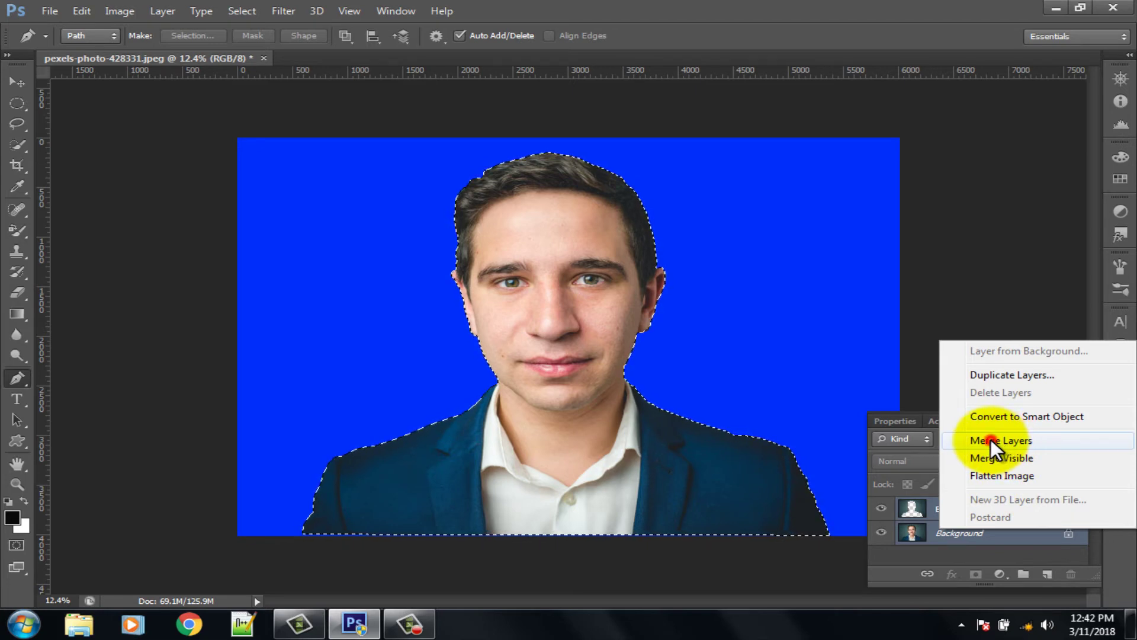
left_click(991, 439)
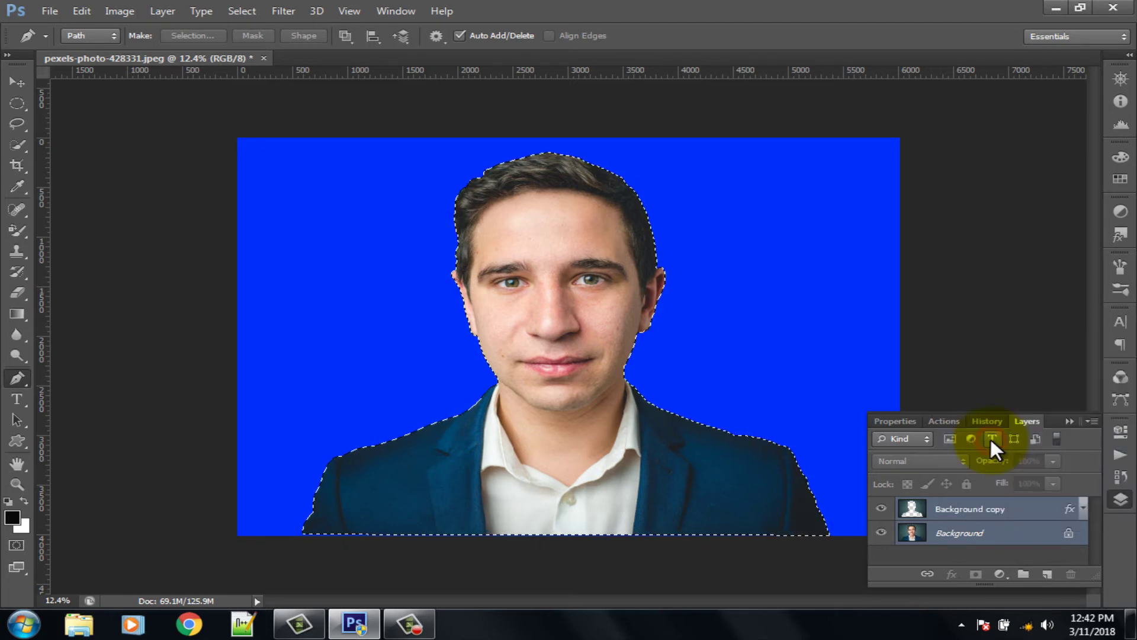
left_click(1069, 509)
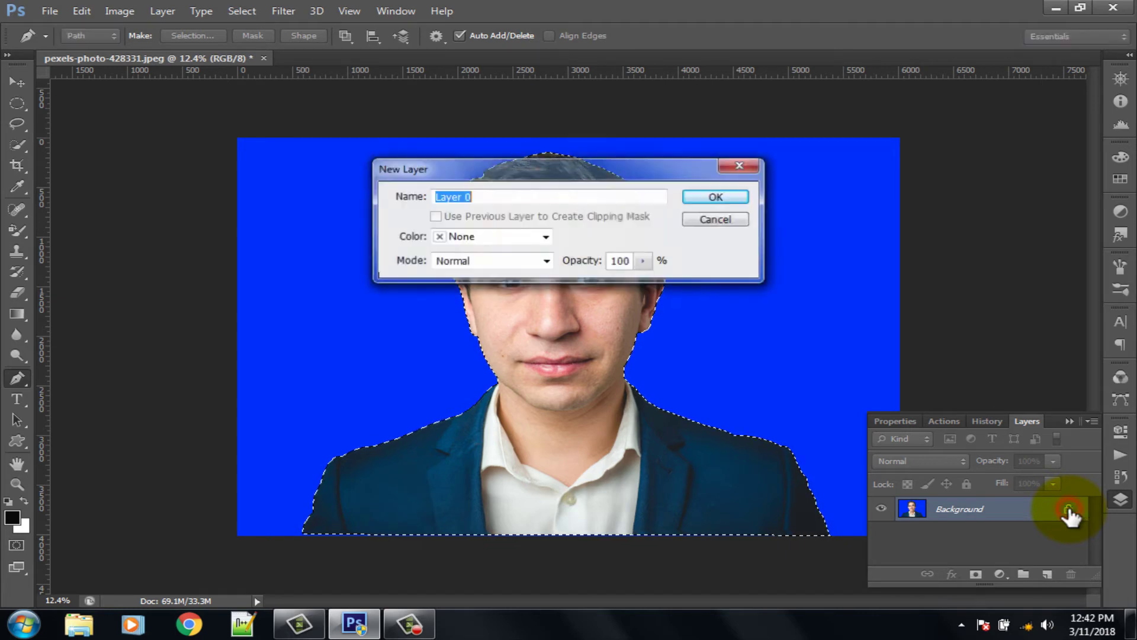
left_click(721, 198)
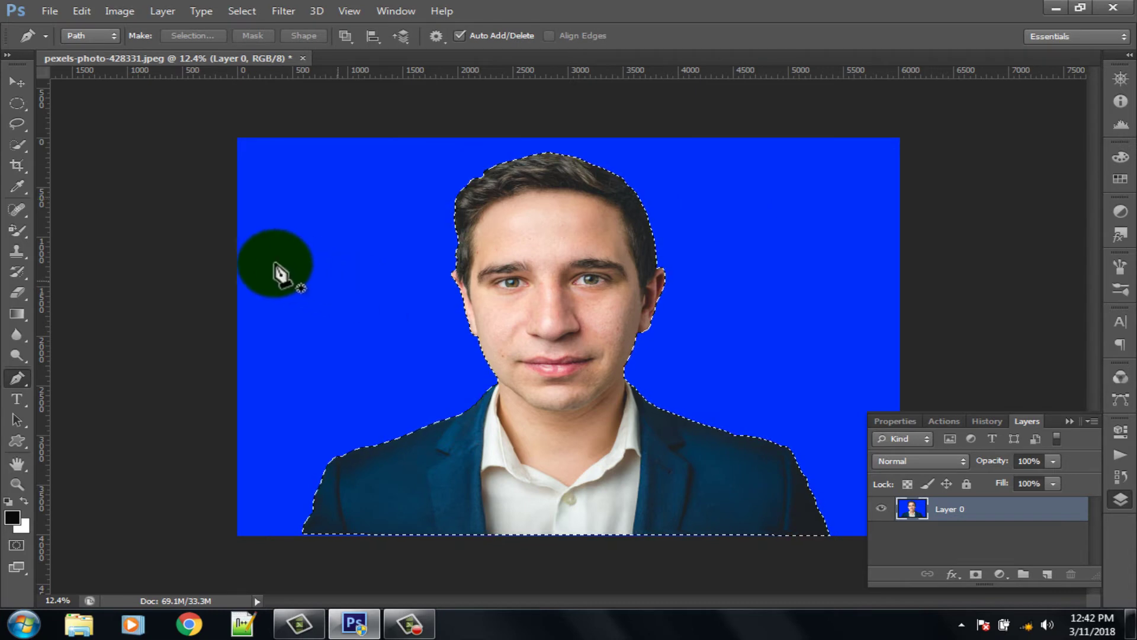
Step: Crop the image inward from the top-left and bottom-right corners to frame head and shoulders
left_click(16, 165)
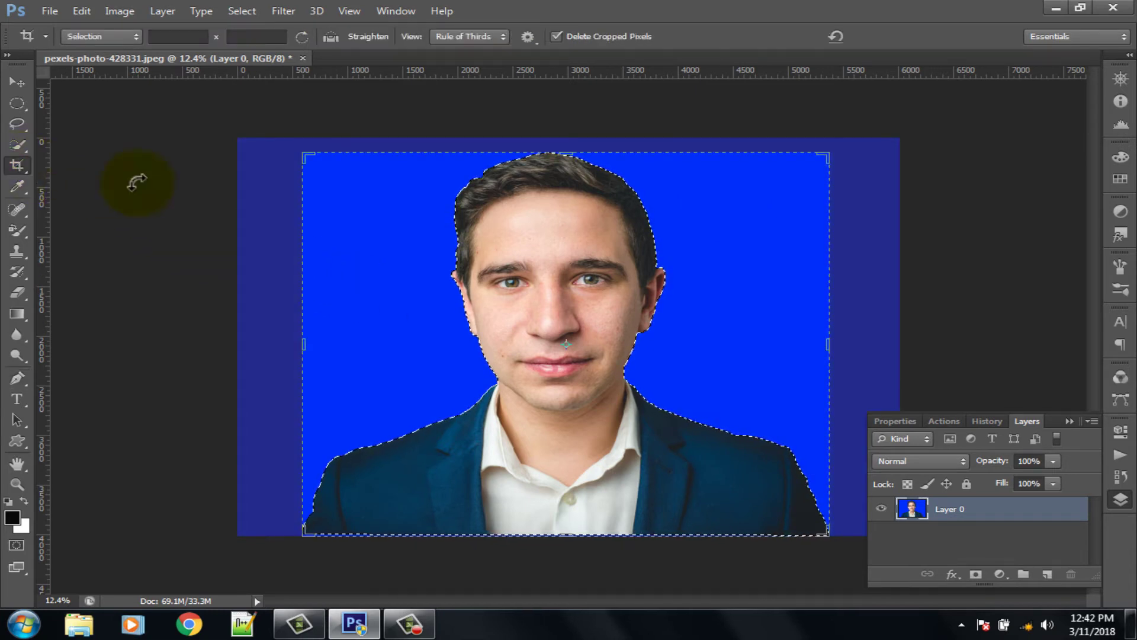
mouse_move(327, 158)
left_mouse_down()
mouse_move(370, 158)
mouse_move(339, 157)
left_mouse_up()
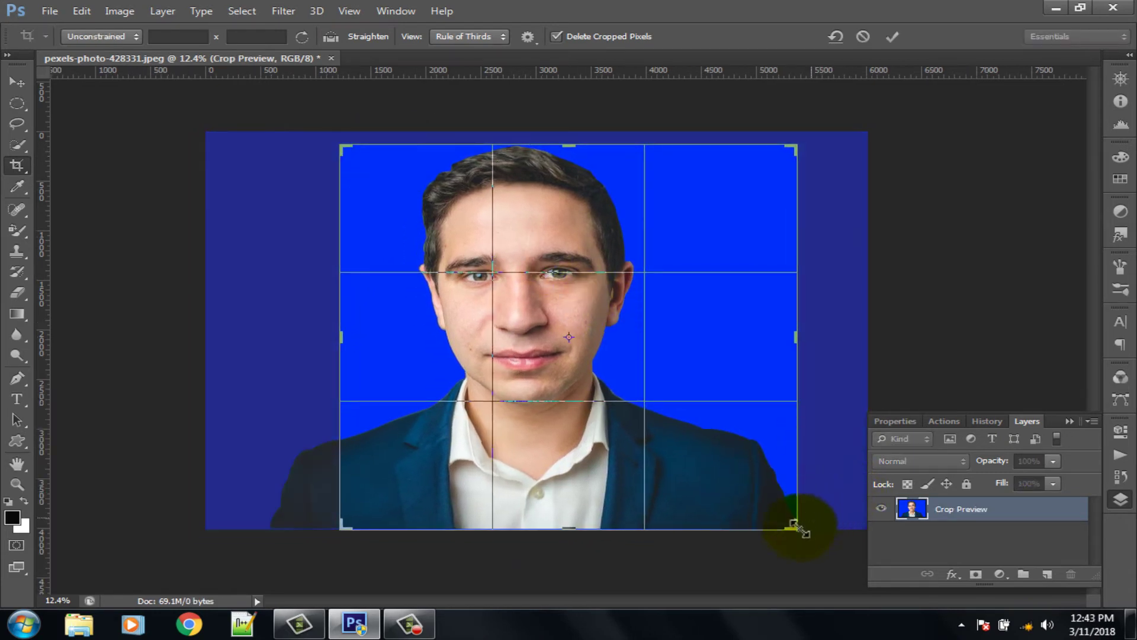
mouse_move(753, 519)
left_mouse_down()
mouse_move(739, 521)
mouse_move(750, 508)
left_mouse_up()
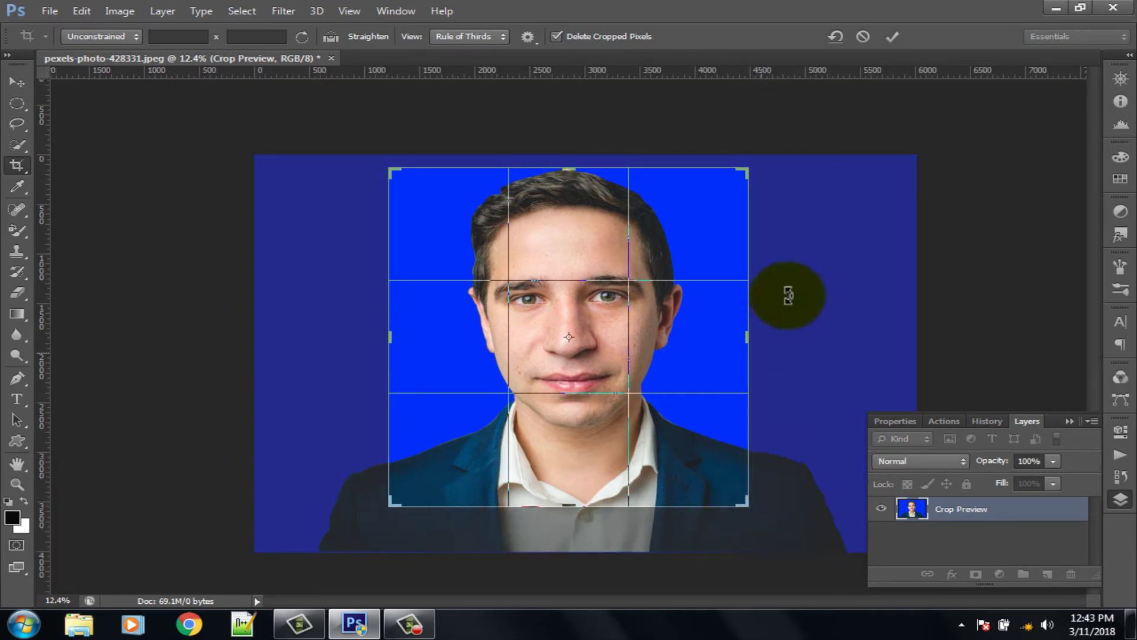
left_click(894, 36)
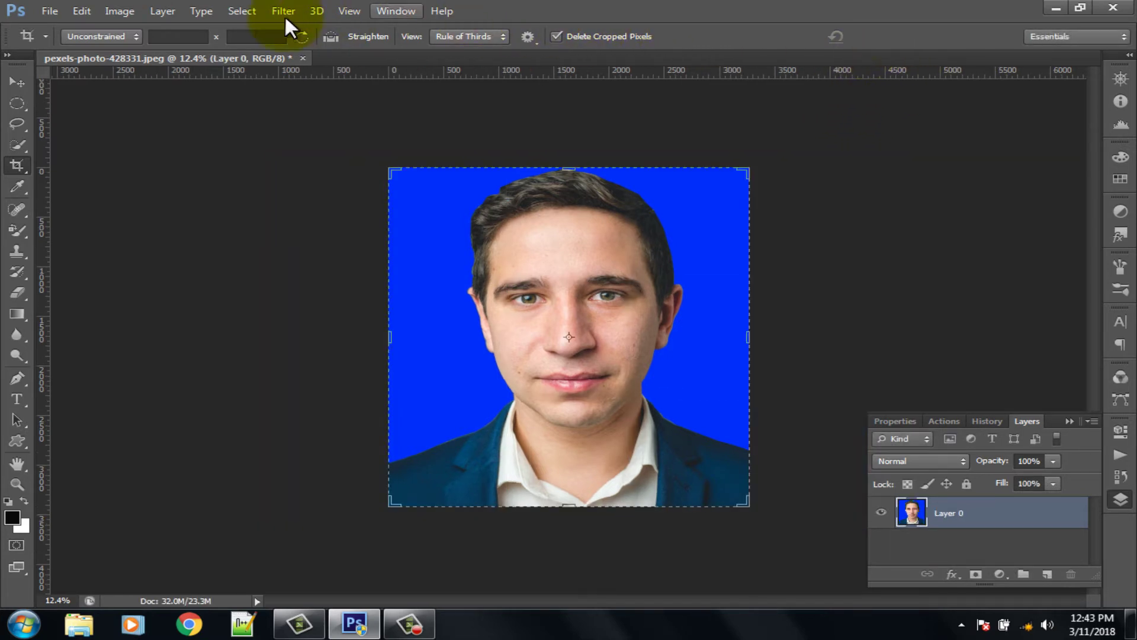
Step: Set the image size to 1.5 × 2 inches at 300 pixels/inch
left_click(115, 12)
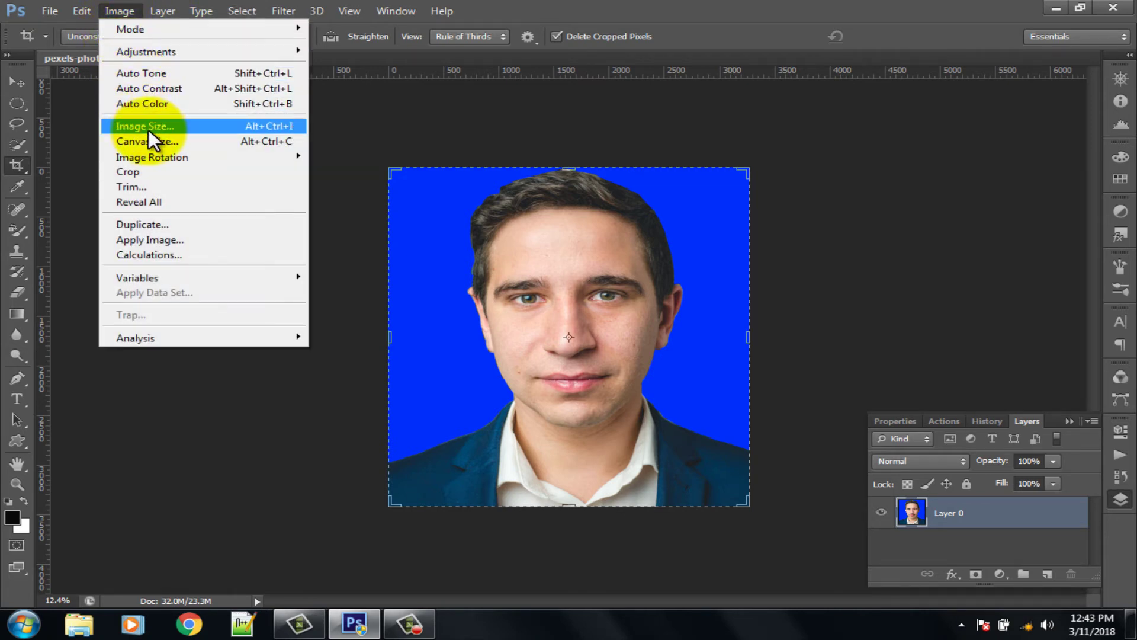
left_click(148, 126)
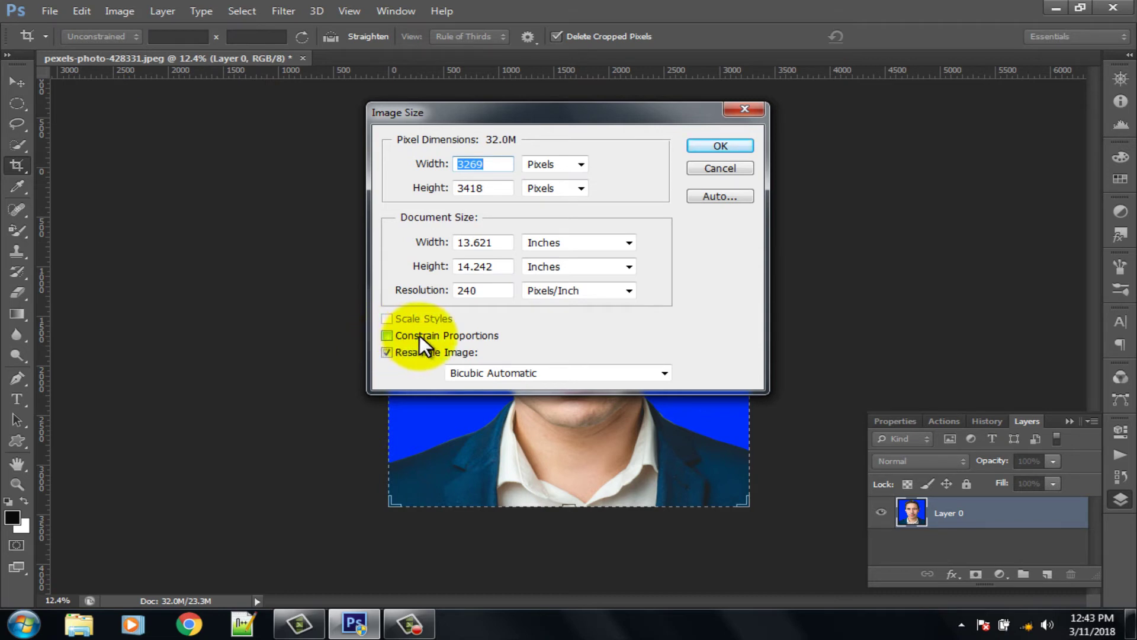
left_click(498, 241)
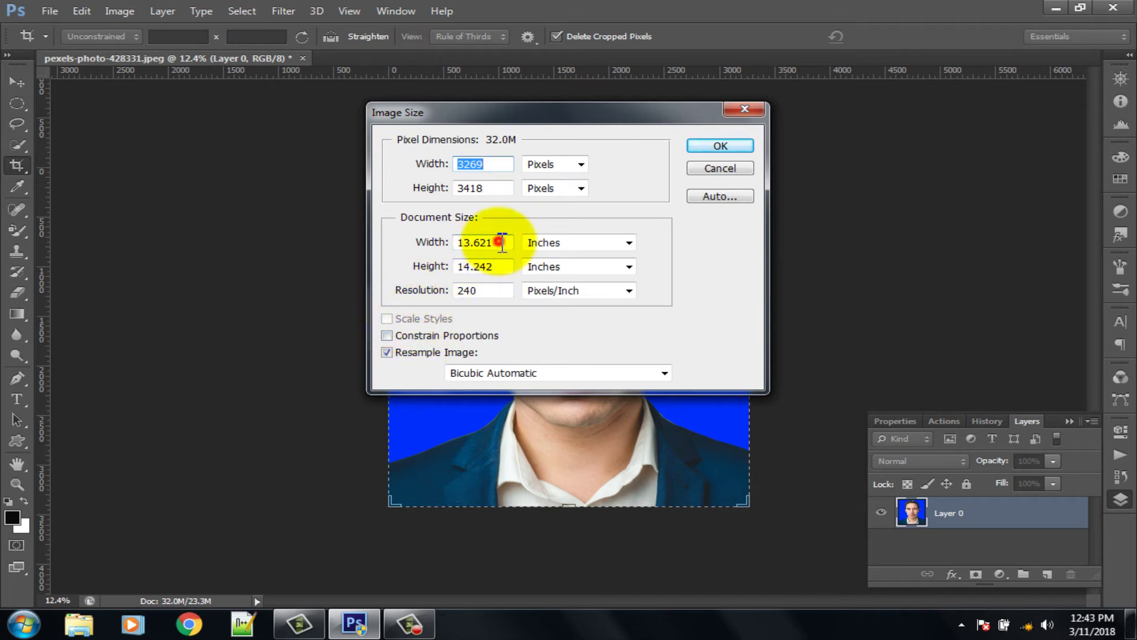
left_click_drag(499, 242, 462, 242)
key("BackSpace")
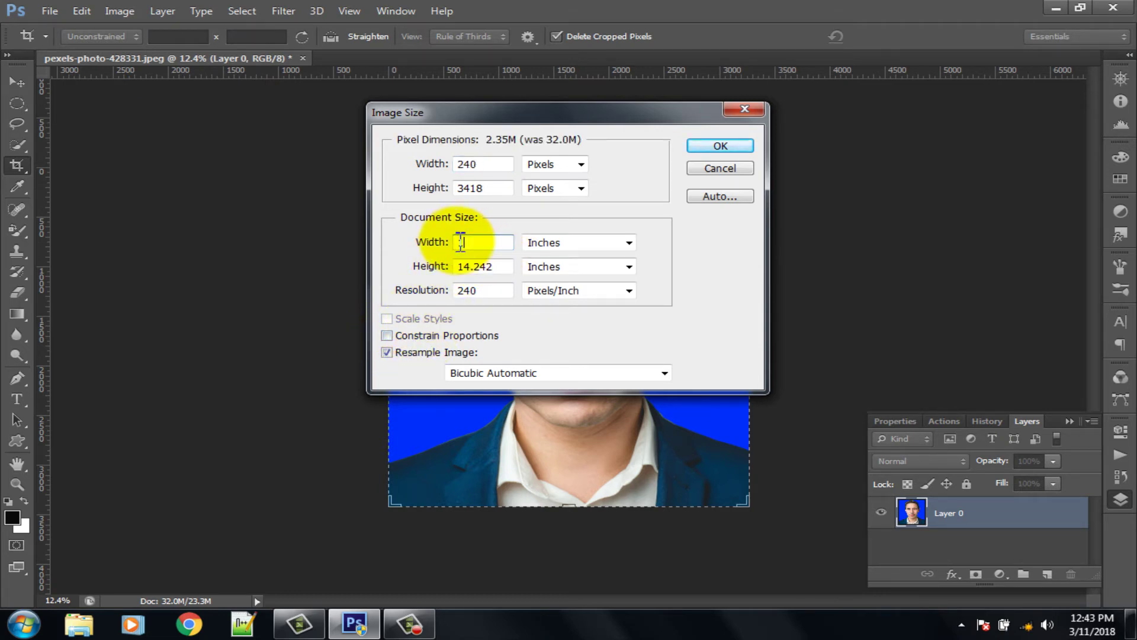
type("1.5")
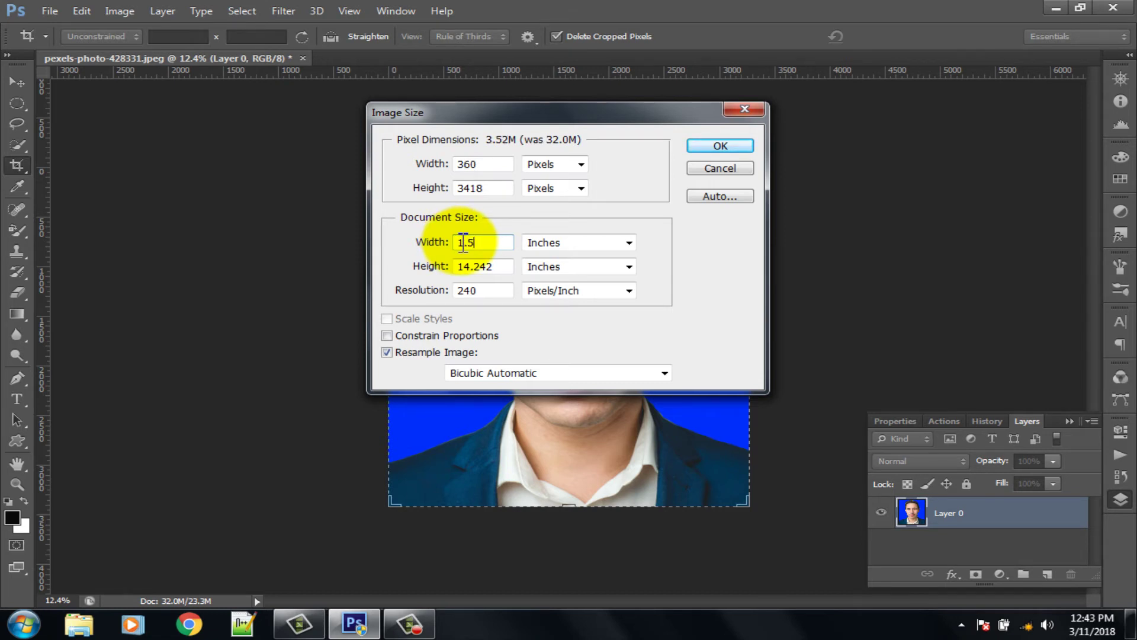
left_click_drag(504, 266, 437, 266)
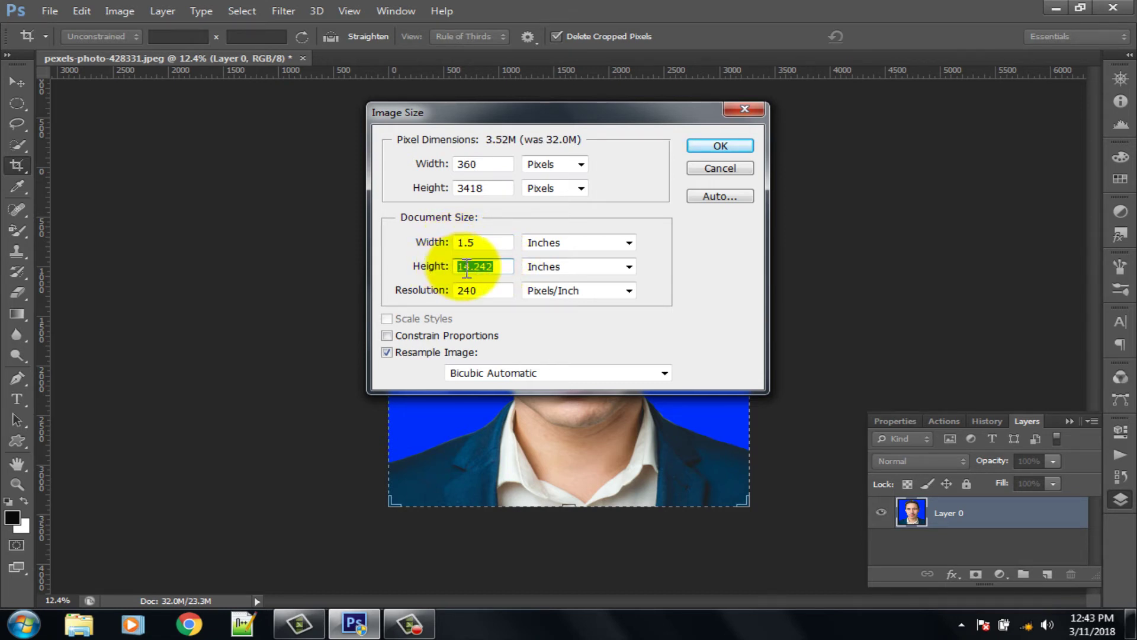
type("2")
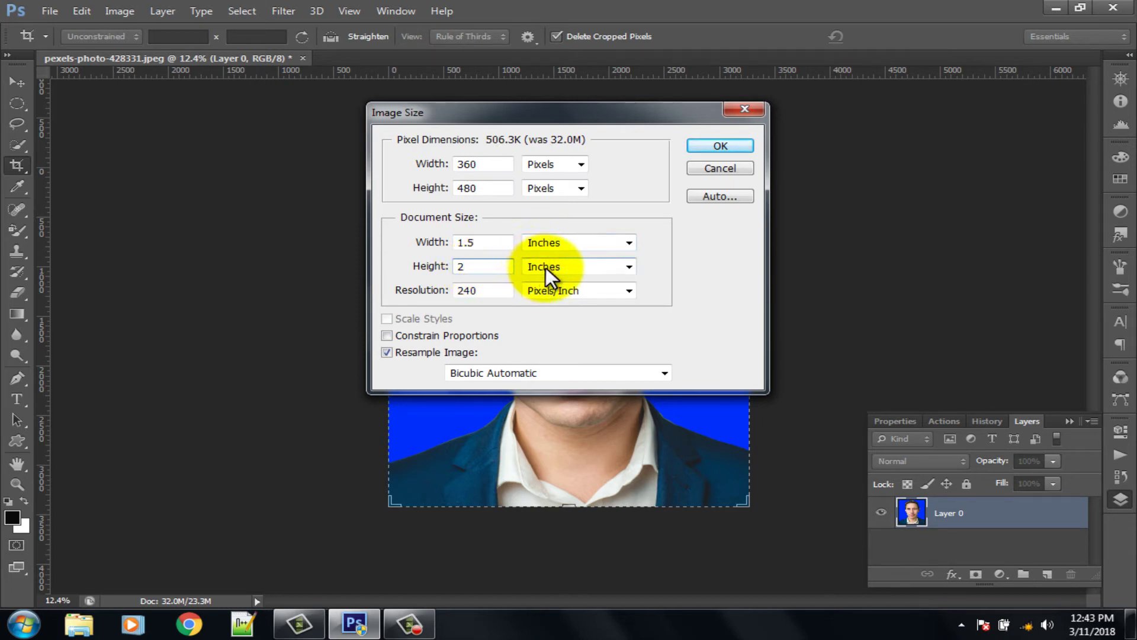
double_click(502, 292)
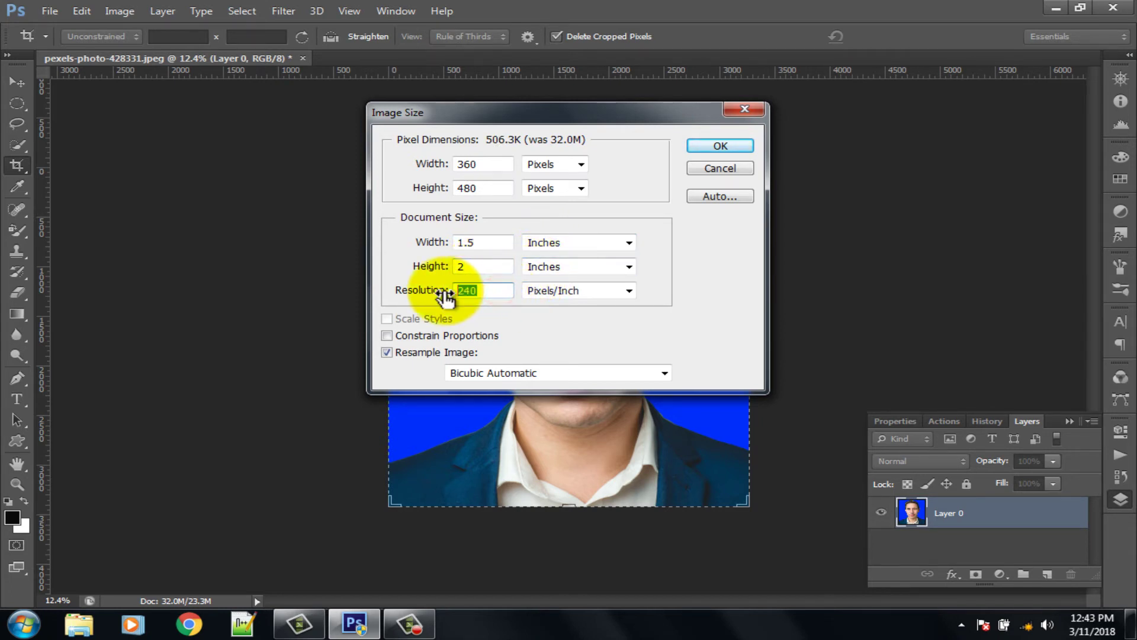
type("300")
left_click(720, 144)
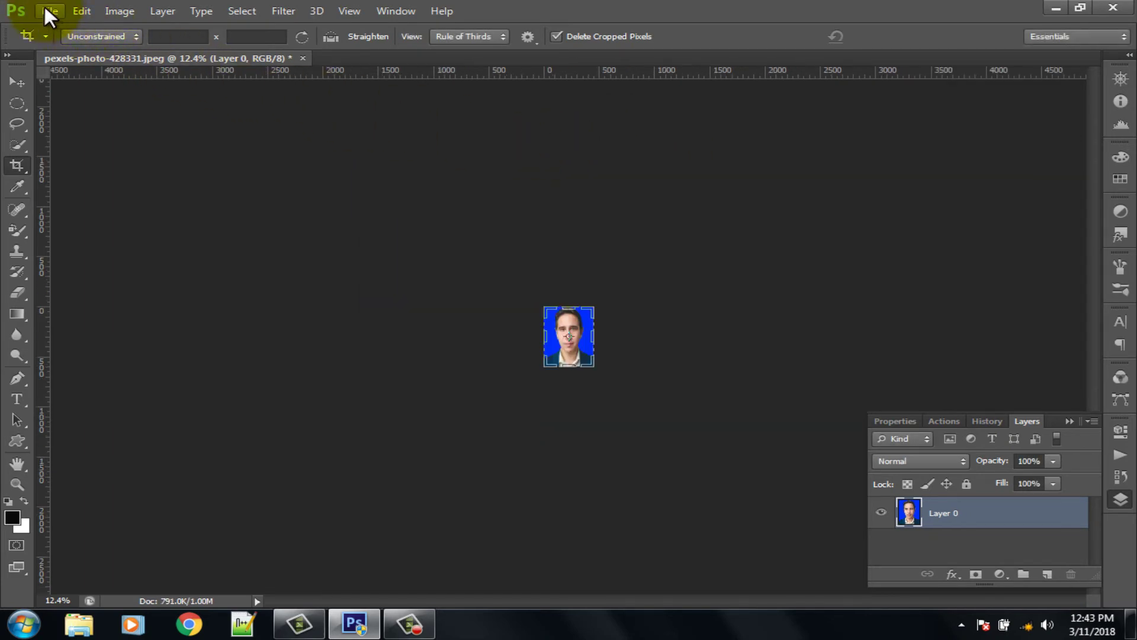
Step: Create a new International Paper A4 document, 210 × 297 mm at 300 ppi, named Untitled-1
left_click(50, 11)
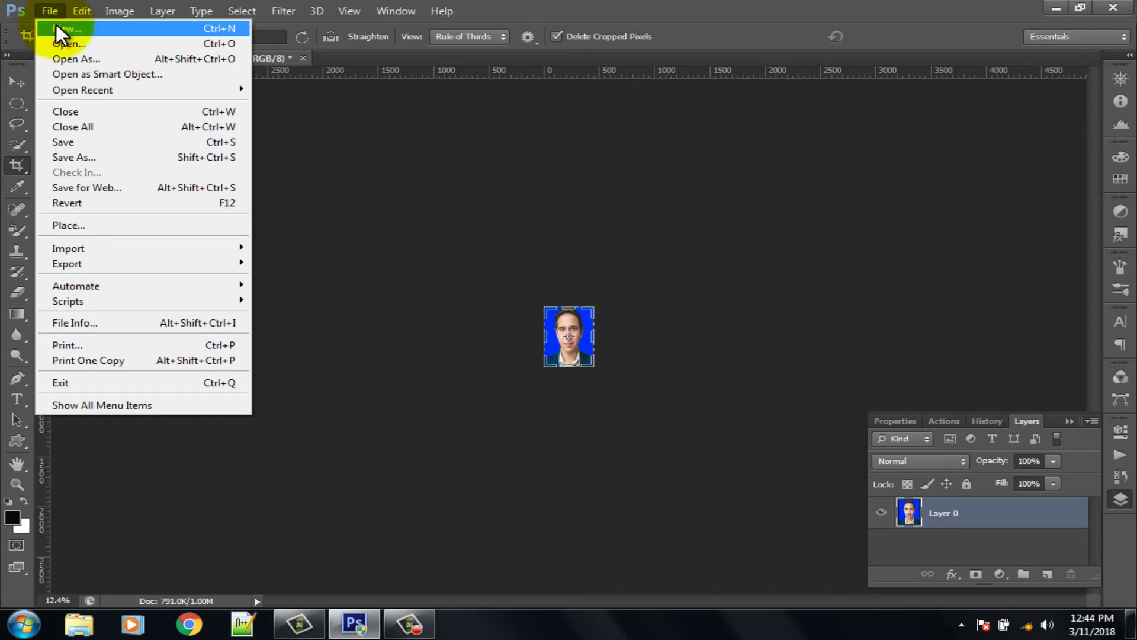
left_click(56, 26)
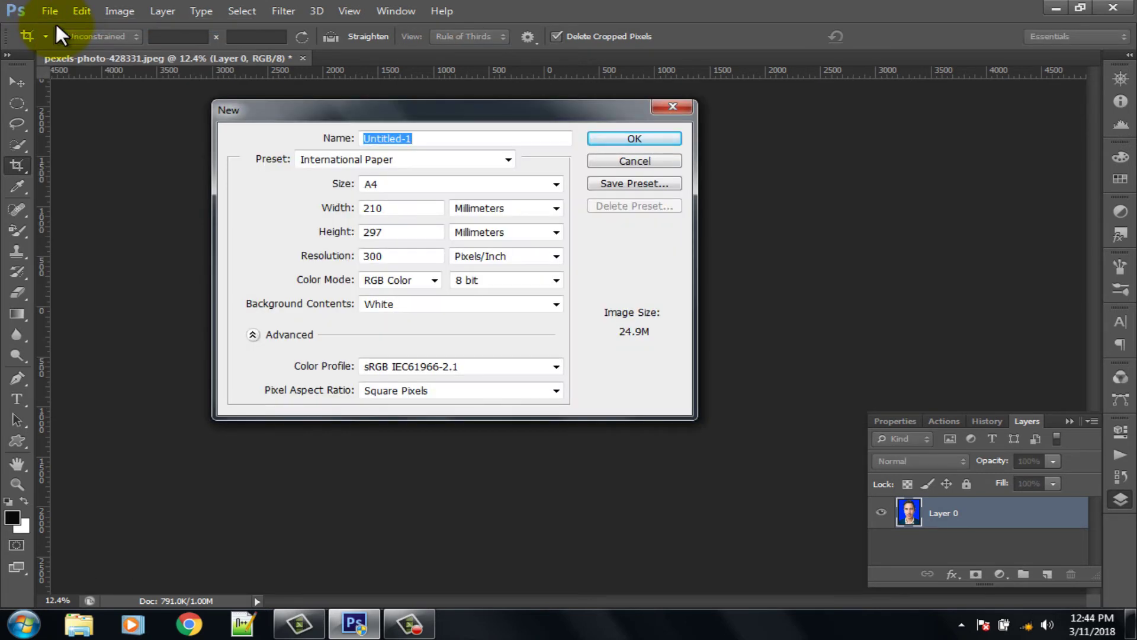
left_click(361, 158)
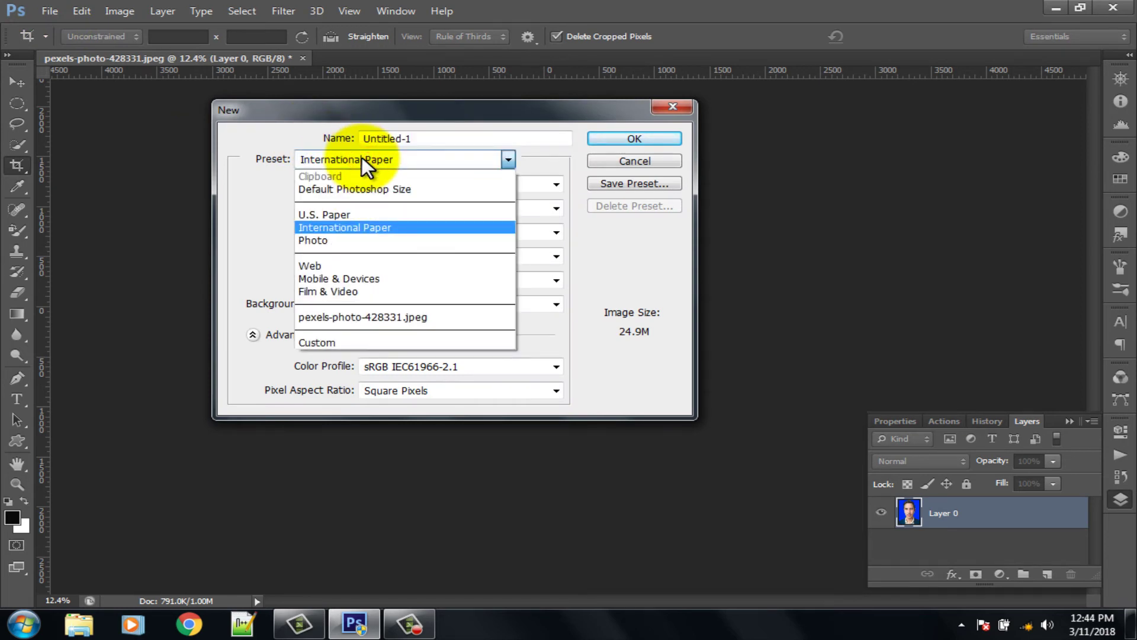
left_click(346, 227)
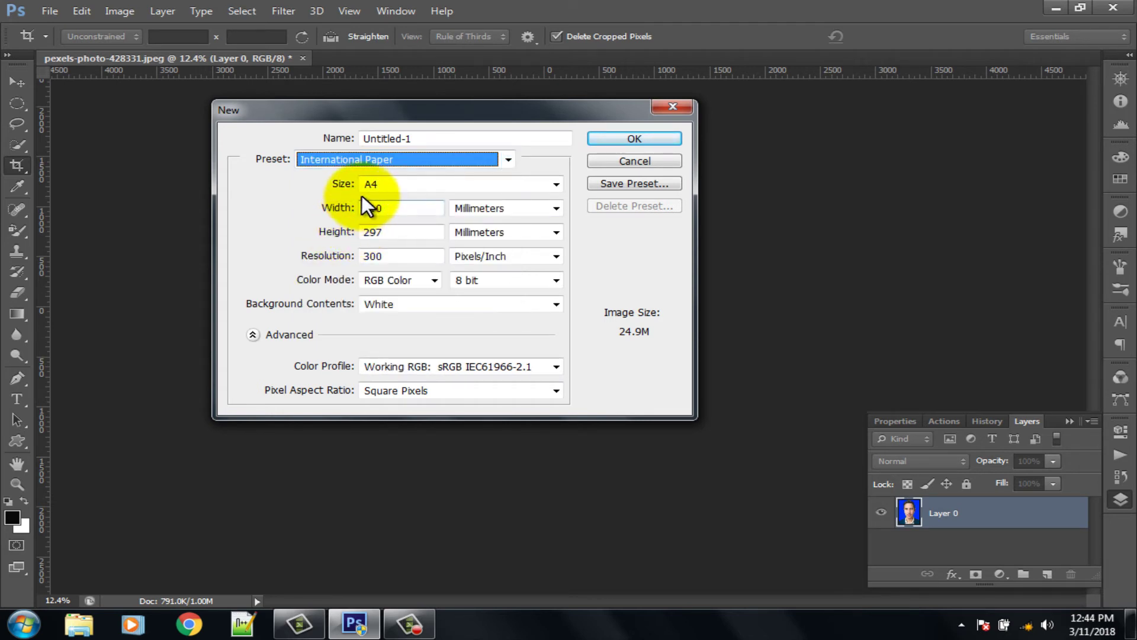
left_click(381, 183)
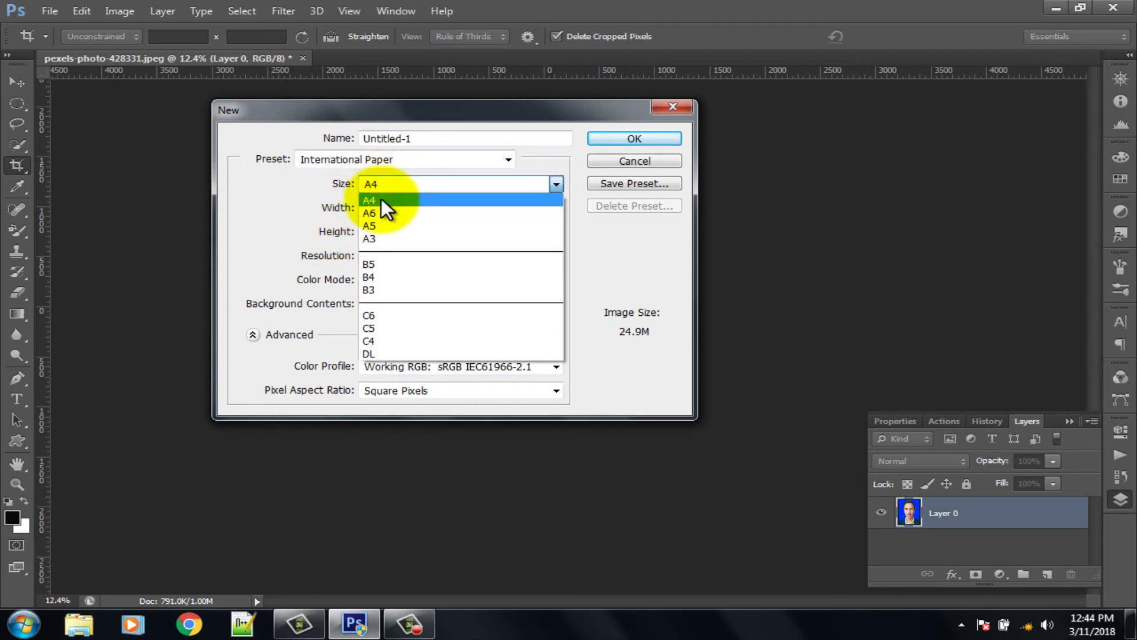
left_click(382, 199)
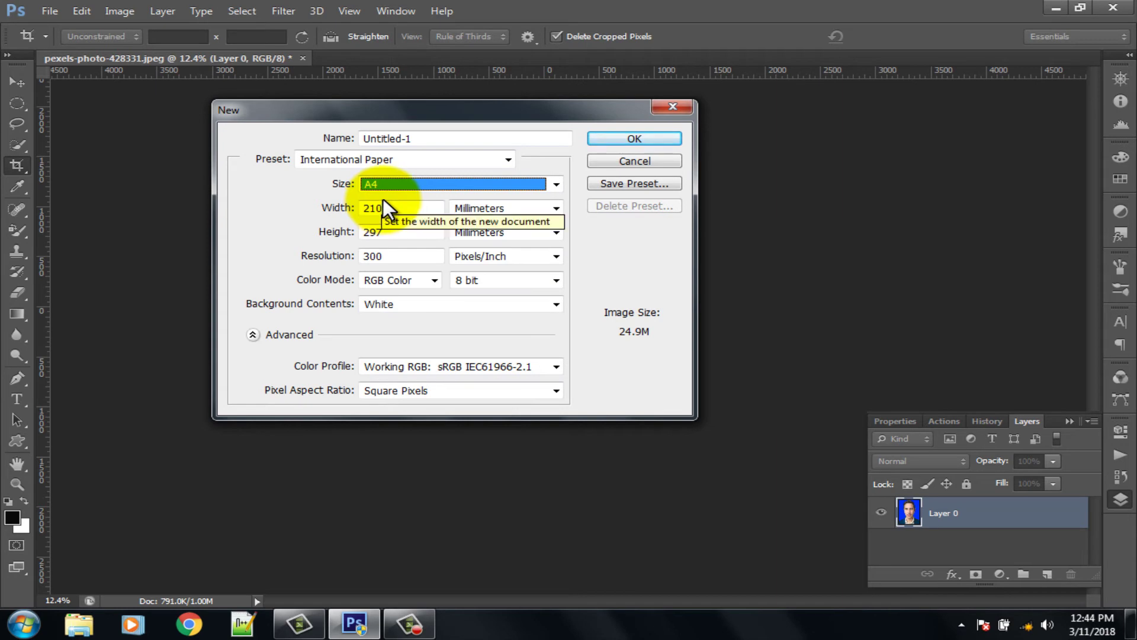
left_click(629, 141)
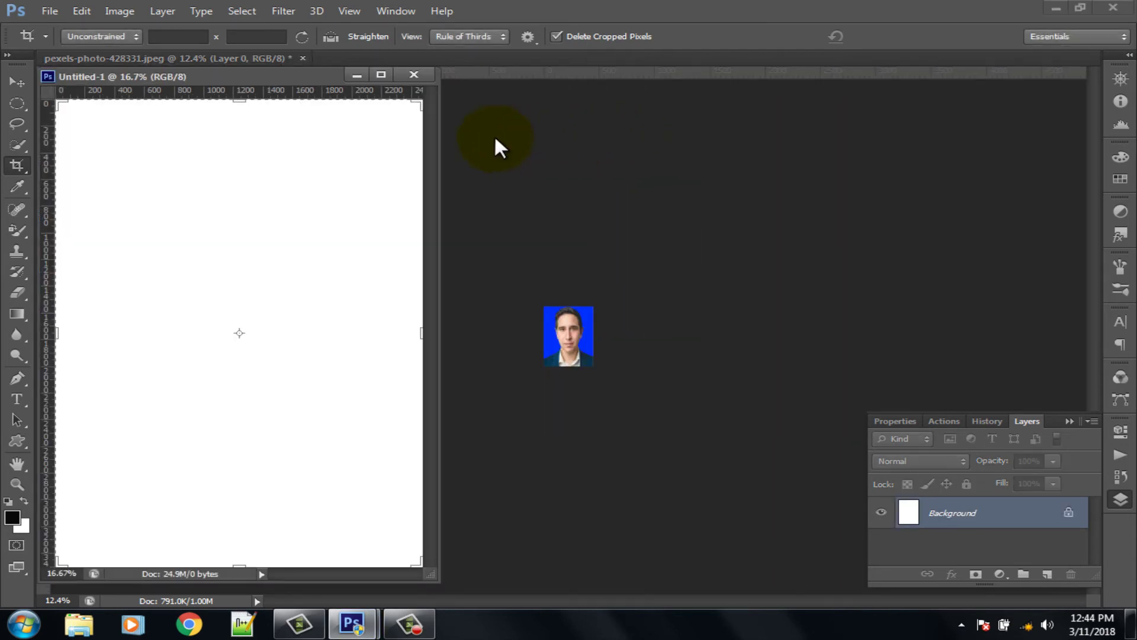
Step: Select the whole passport photo and copy it
left_click(17, 79)
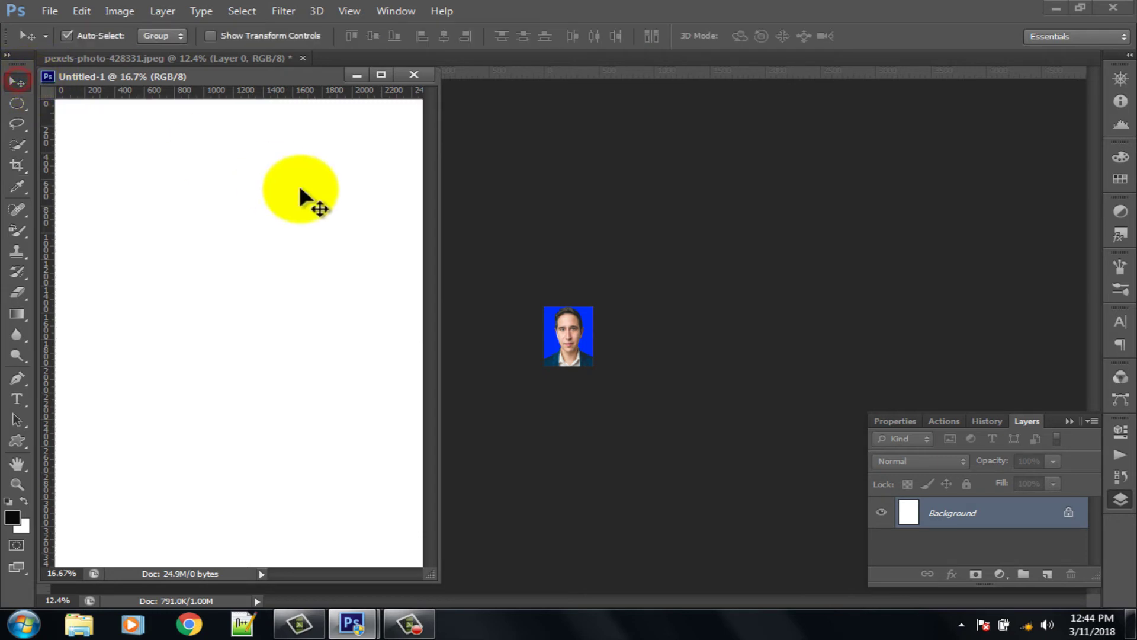
left_click(574, 330)
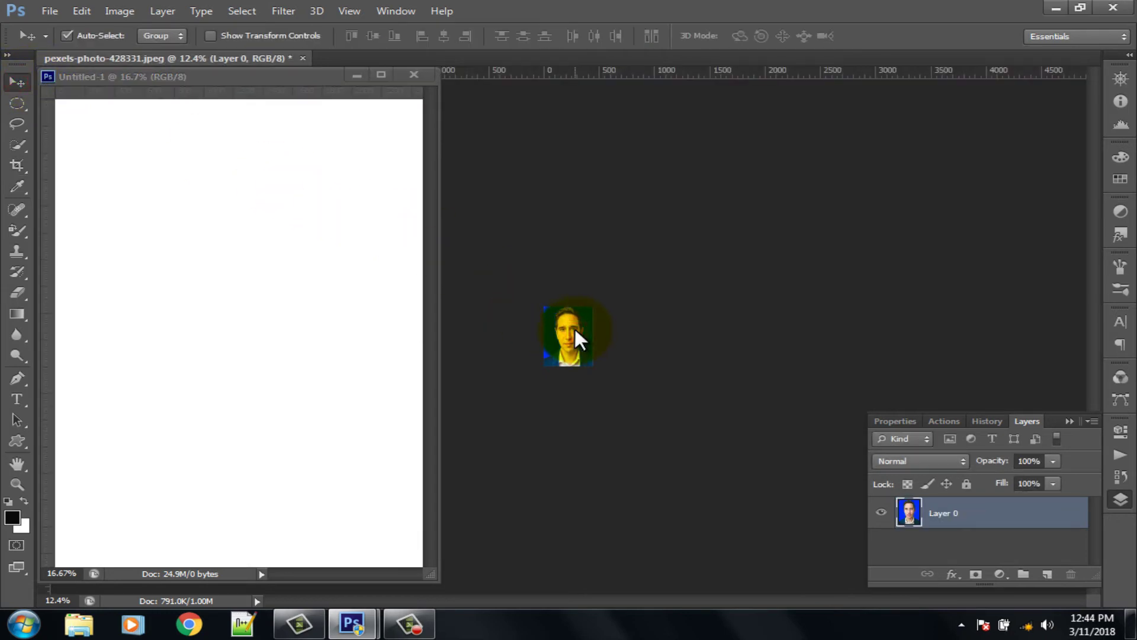
key("ctrl+a")
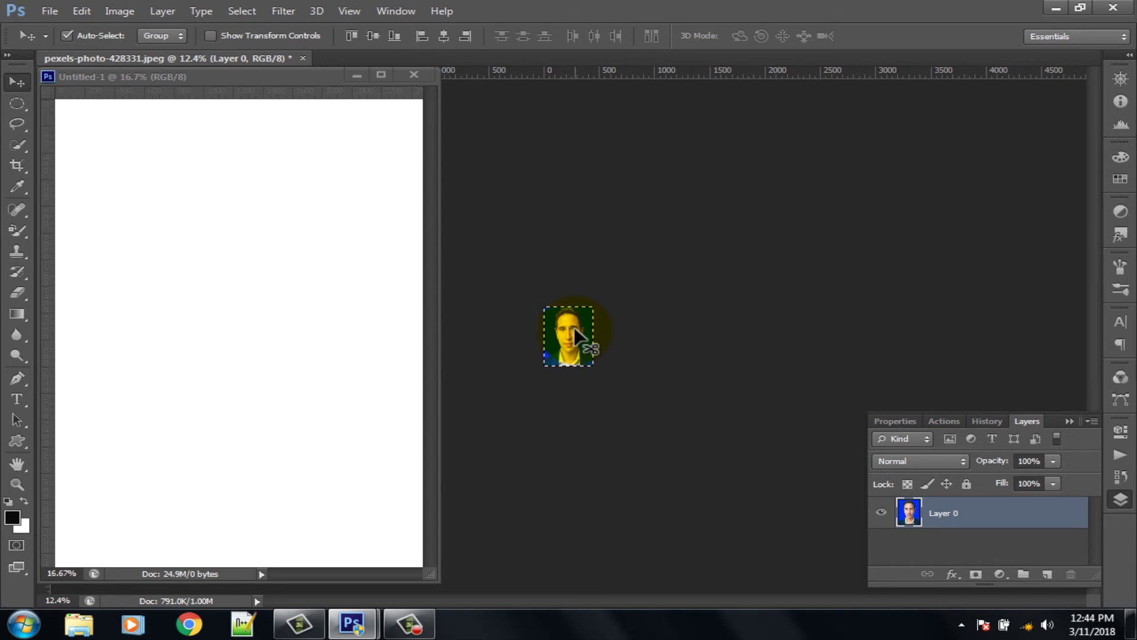
left_click(72, 10)
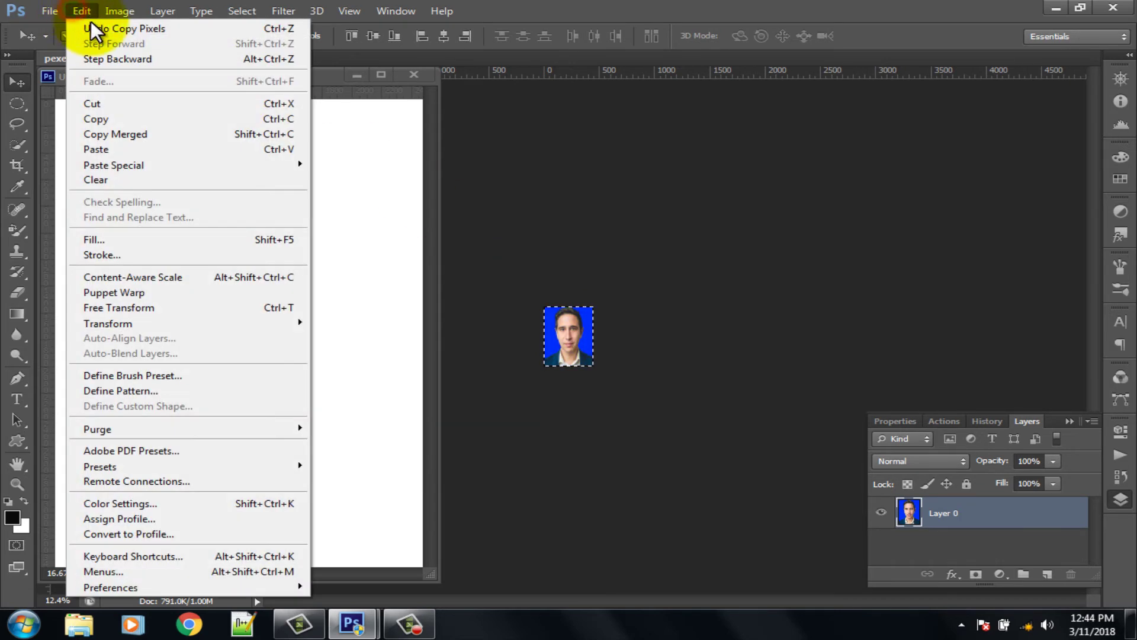
left_click(112, 115)
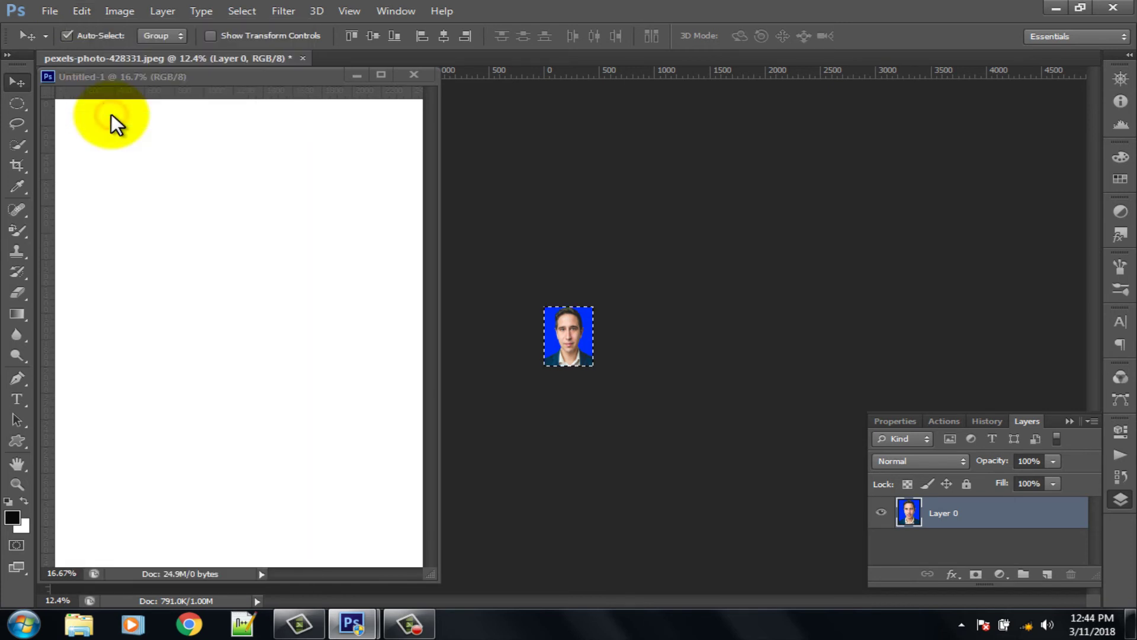
Step: Paste the photo into Untitled-1 as Layer 1, dock the page as a tab, and move the photo top-left
left_click(106, 151)
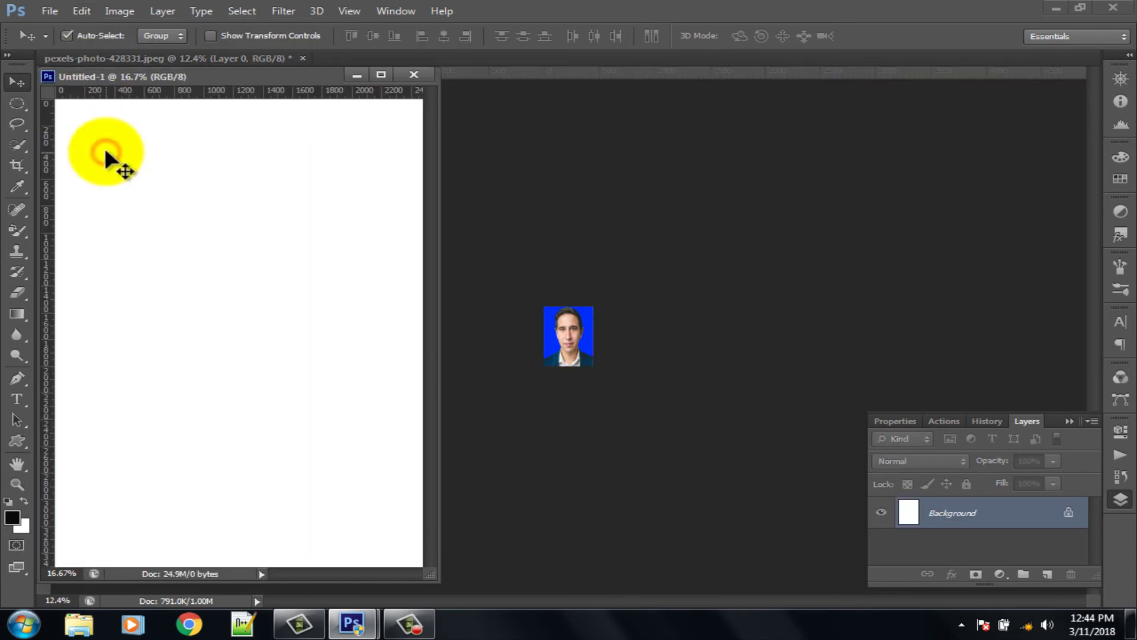
key("ctrl+v")
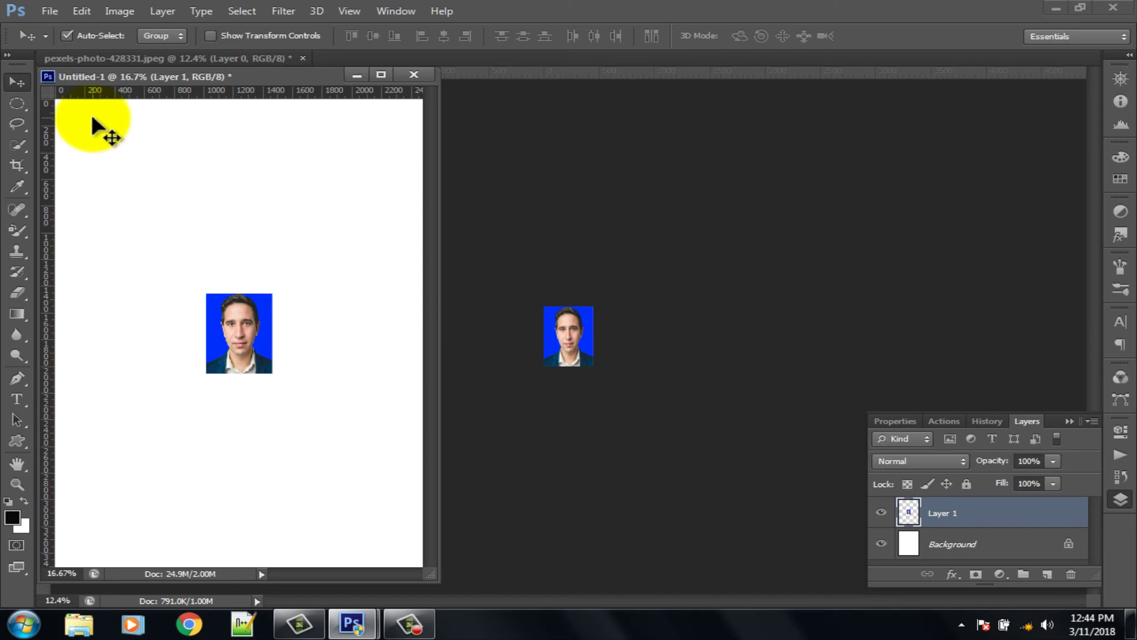
key("ctrl+z")
left_click(76, 10)
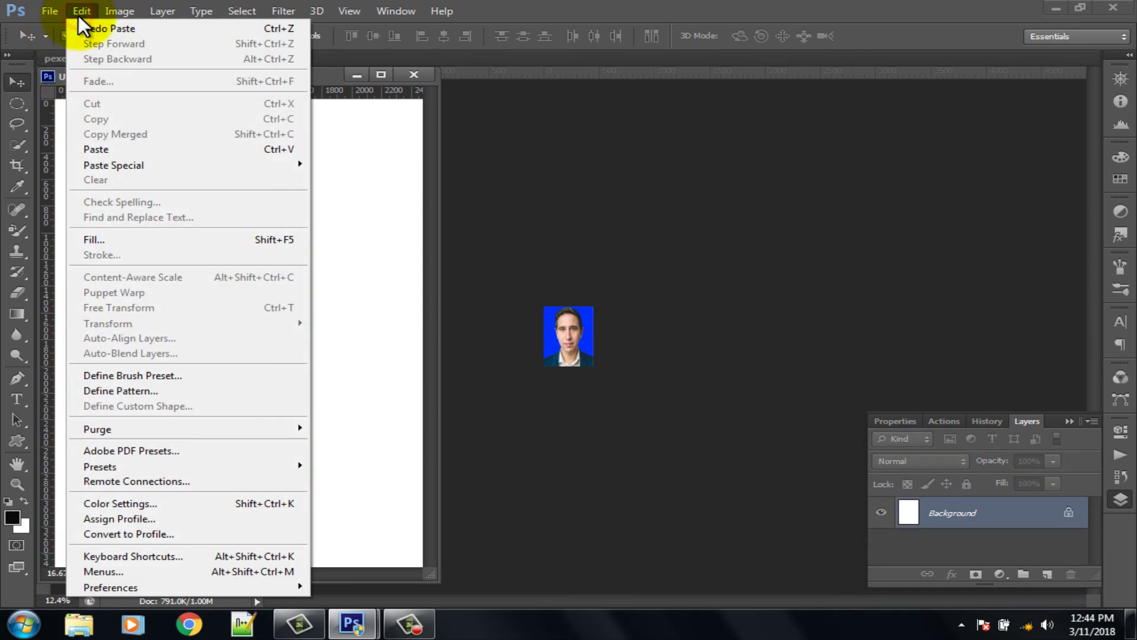
left_click(106, 148)
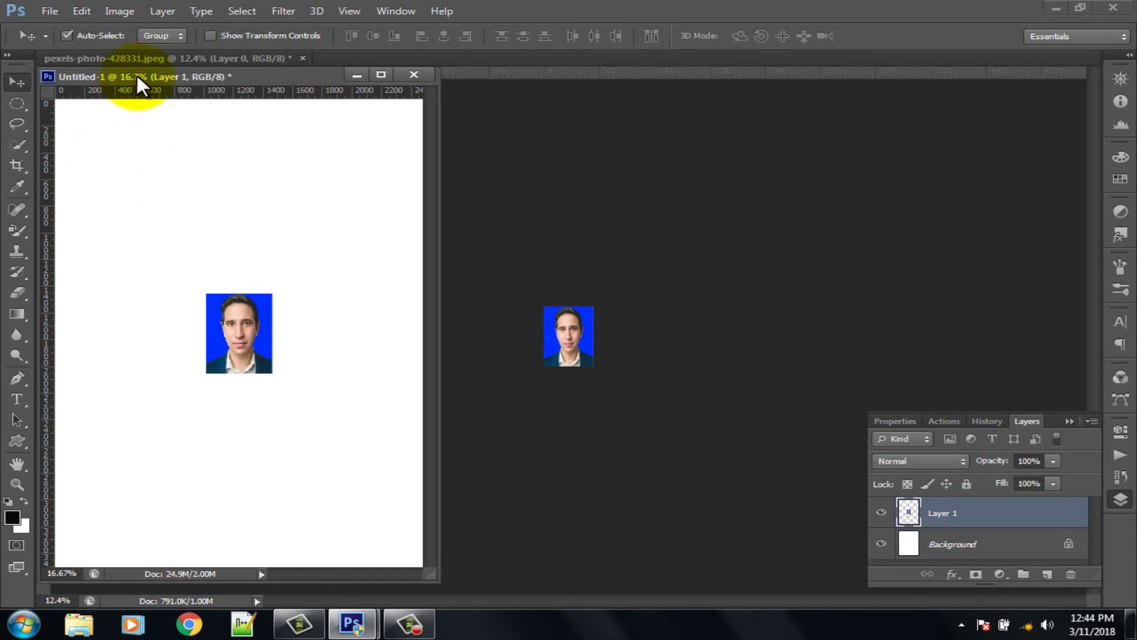
left_click_drag(137, 76, 300, 67)
left_click_drag(560, 326, 425, 143)
Step: Nudge the first portrait into place and duplicate it across the top row
key("shift+Down")
key("shift+Down")
key("shift+Down")
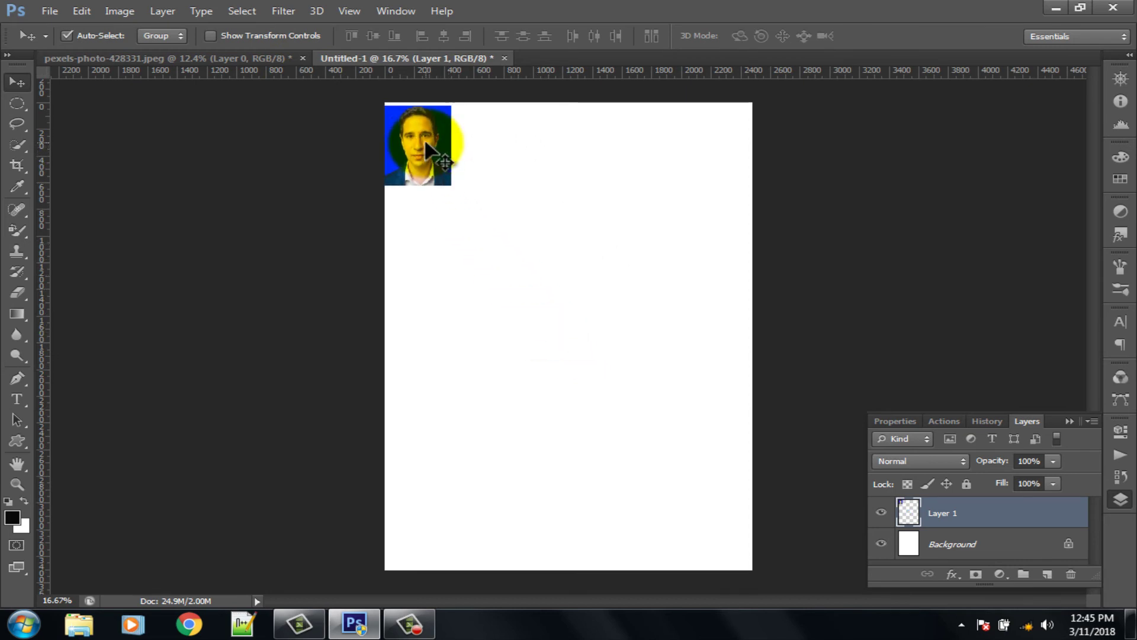
key("shift+Right")
key("shift+Right")
key("shift+Right")
key("shift+Right")
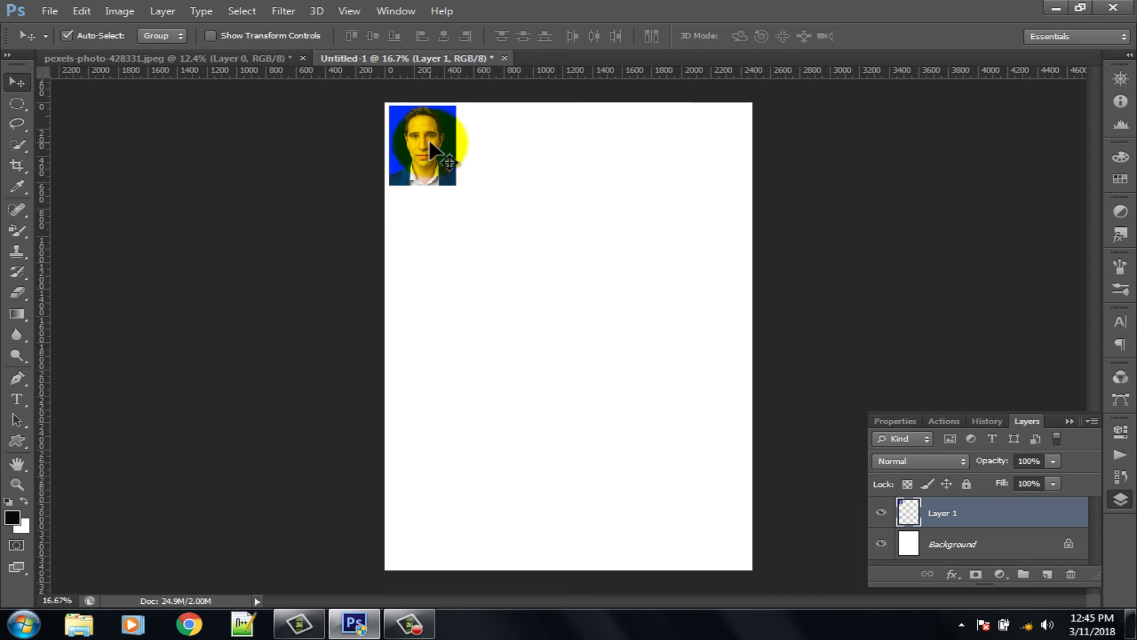
left_click_drag(427, 137, 506, 127)
key("shift+Left")
key("shift+Left")
key("shift+Left")
key("shift+Left")
key("shift+Left")
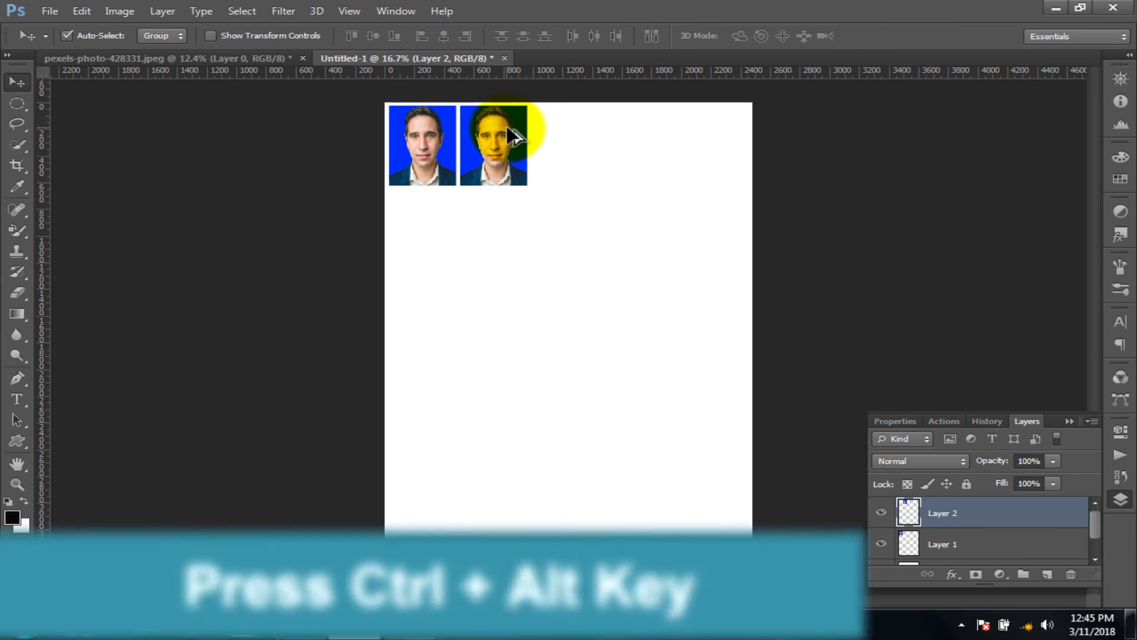
left_click_drag(505, 128, 698, 227)
Step: Duplicate the portrait into a second row of five beneath the first
left_click_drag(698, 227, 627, 228)
left_click_drag(627, 228, 490, 221)
left_click_drag(489, 221, 418, 223)
left_click(49, 11)
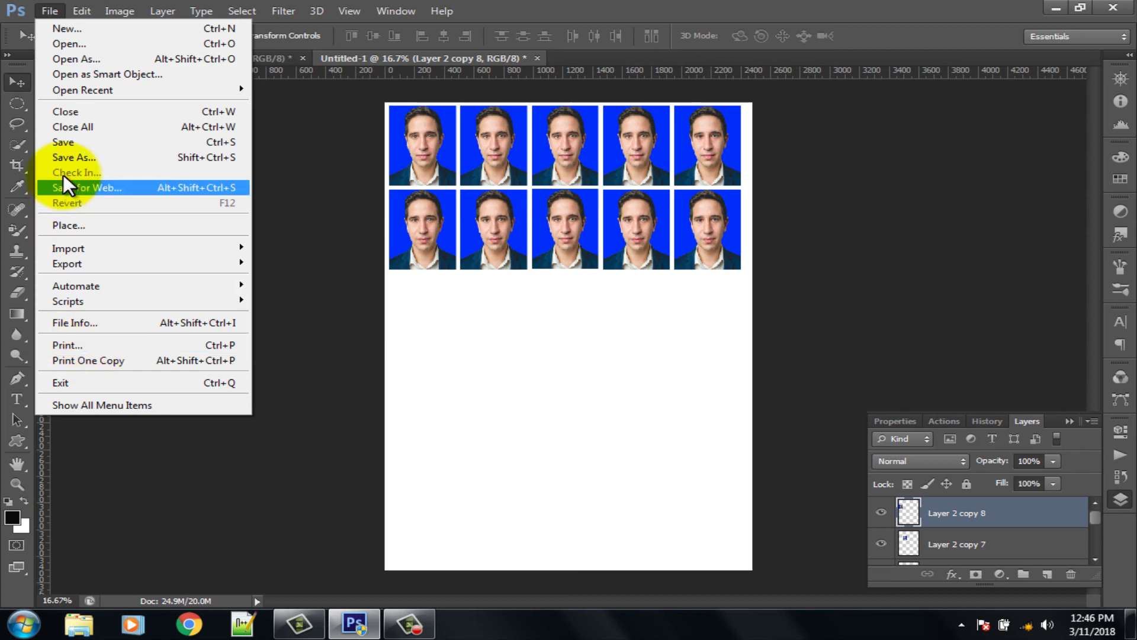
Step: Save a JPEG copy named test.jpg in the Pictures library at quality 12 (Maximum)
left_click(66, 157)
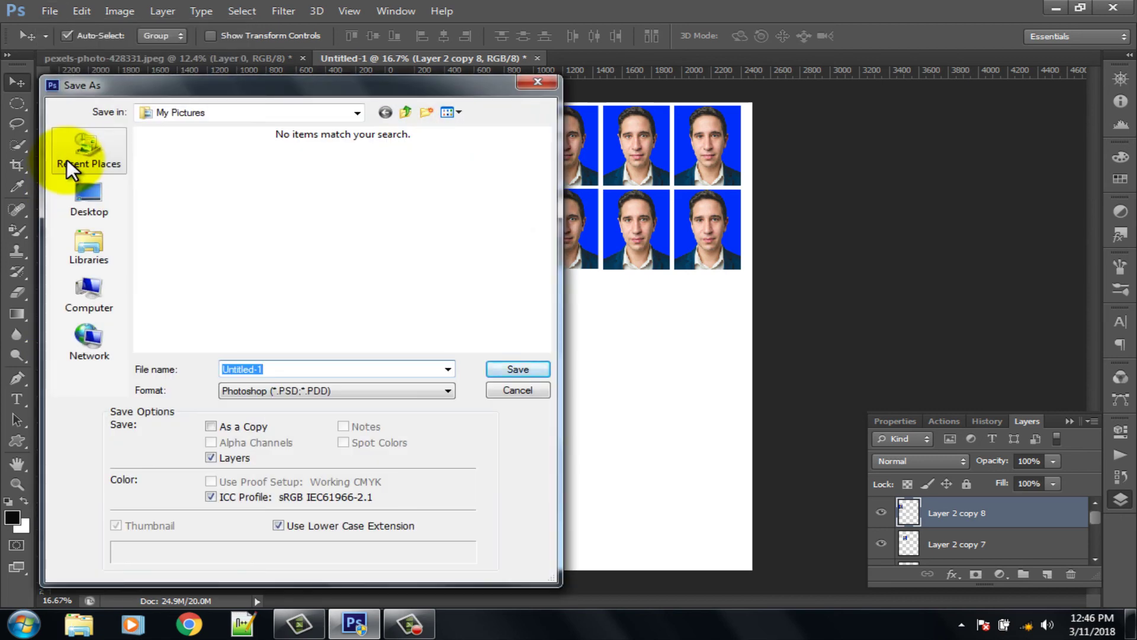
left_click(87, 249)
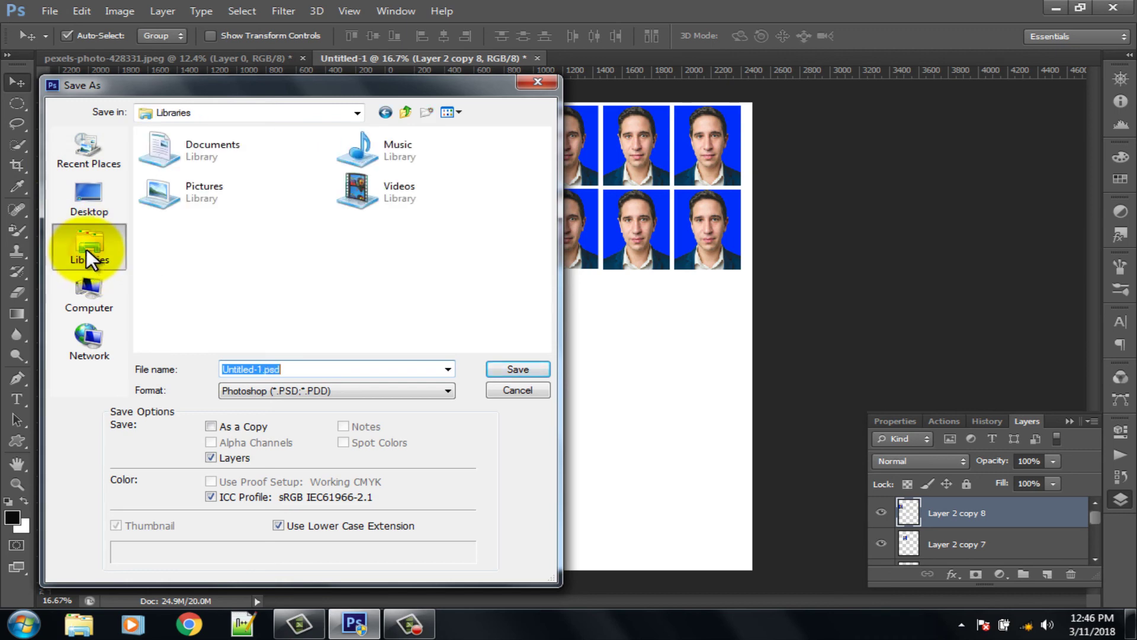
double_click(218, 198)
left_click(301, 390)
left_click(283, 498)
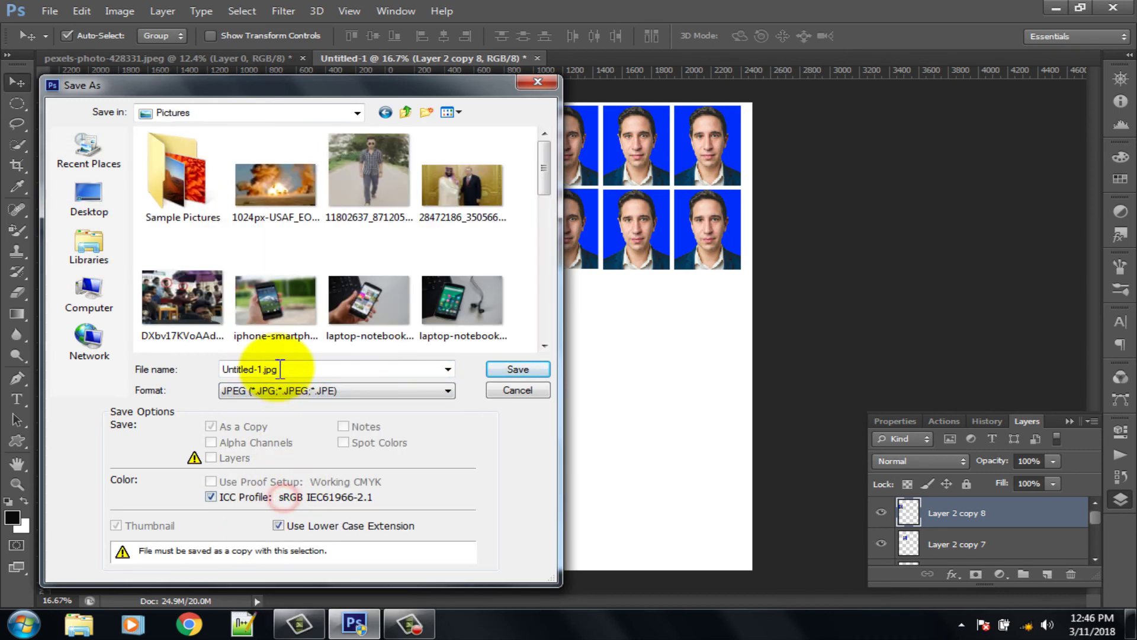
left_click(274, 369)
left_click(264, 369)
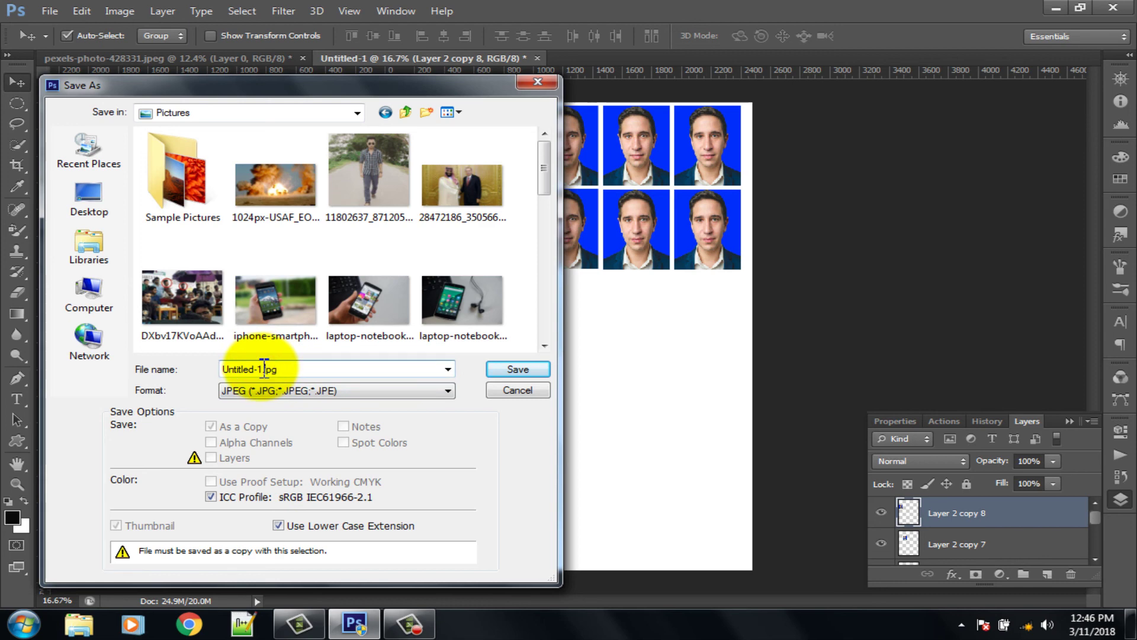
key("BackSpace")
key("BackSpace")
key("BackSpace")
key("BackSpace")
key("BackSpace")
key("BackSpace")
key("BackSpace")
key("BackSpace")
key("BackSpace")
key("BackSpace")
type("test")
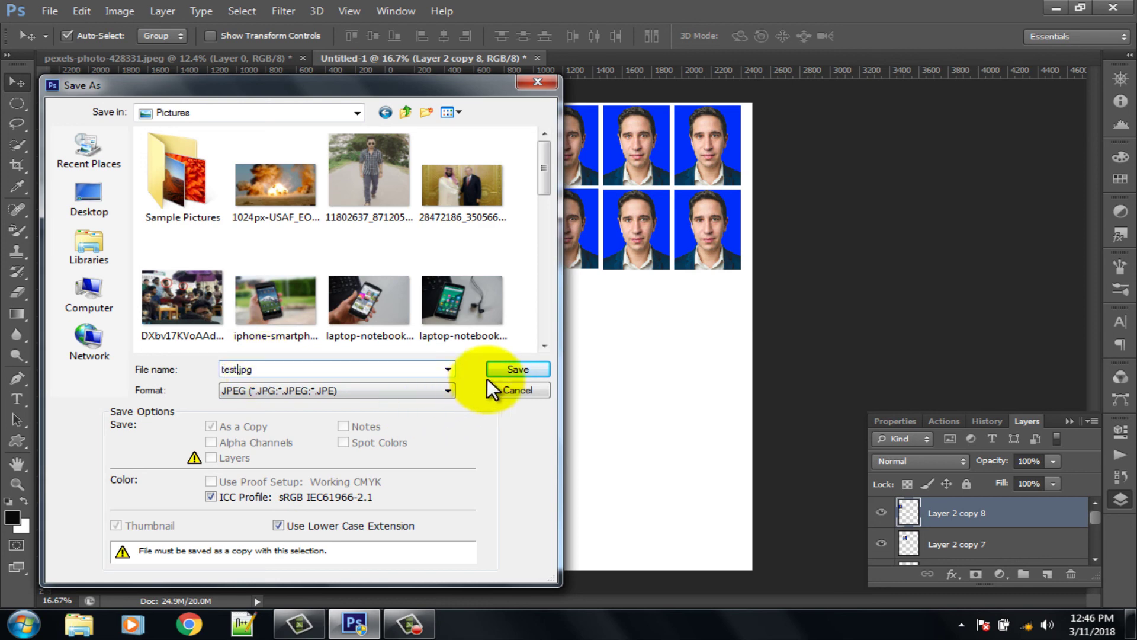
left_click(508, 369)
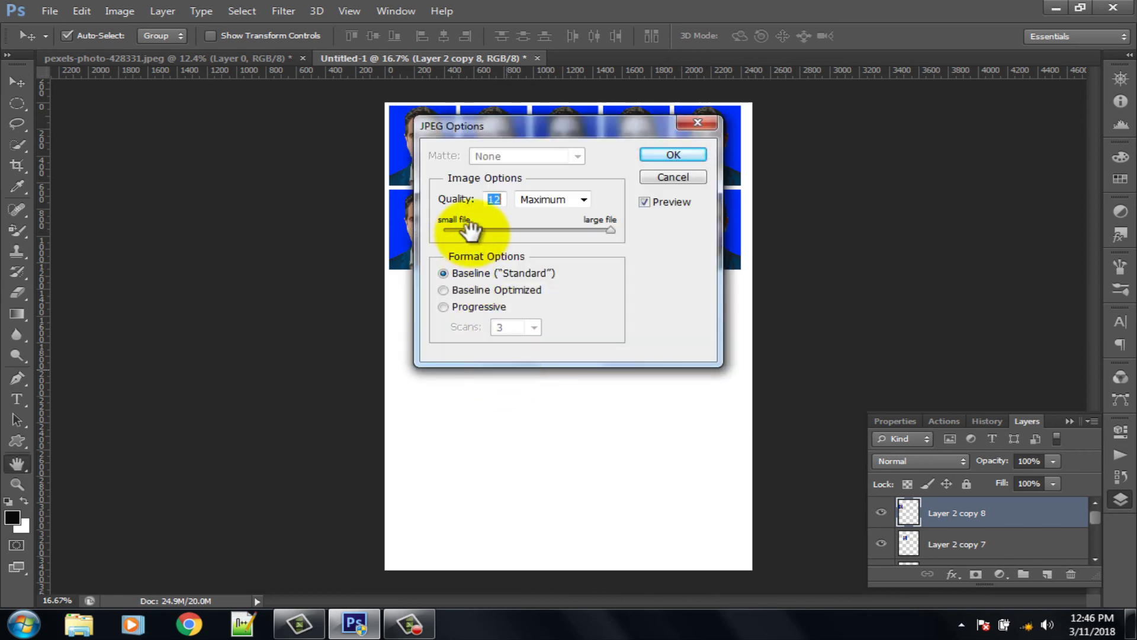
left_click(650, 157)
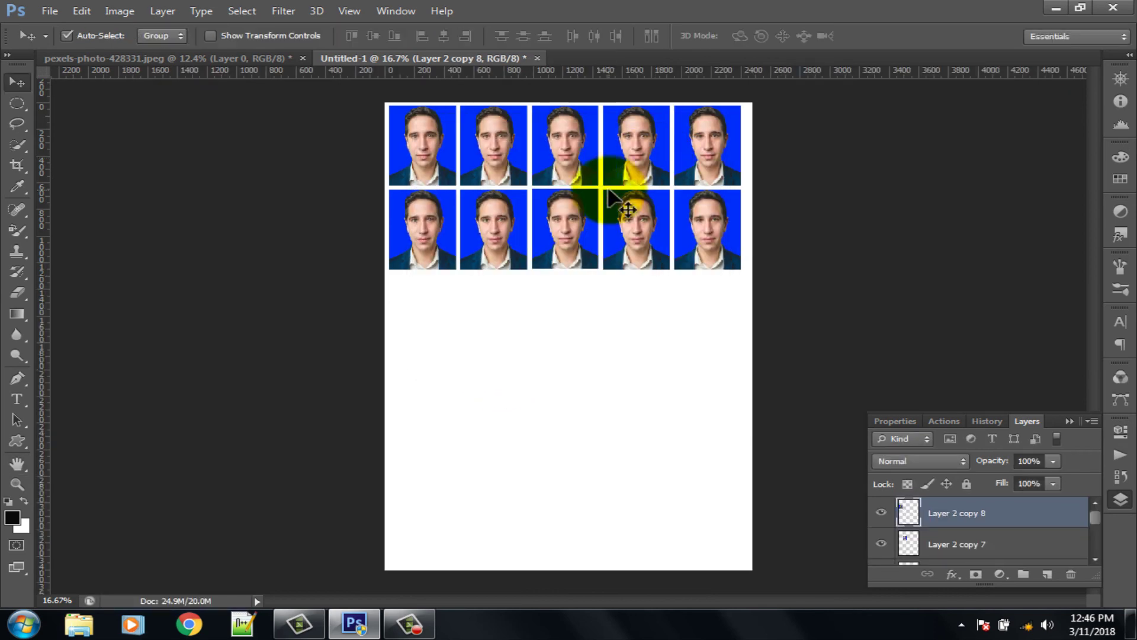